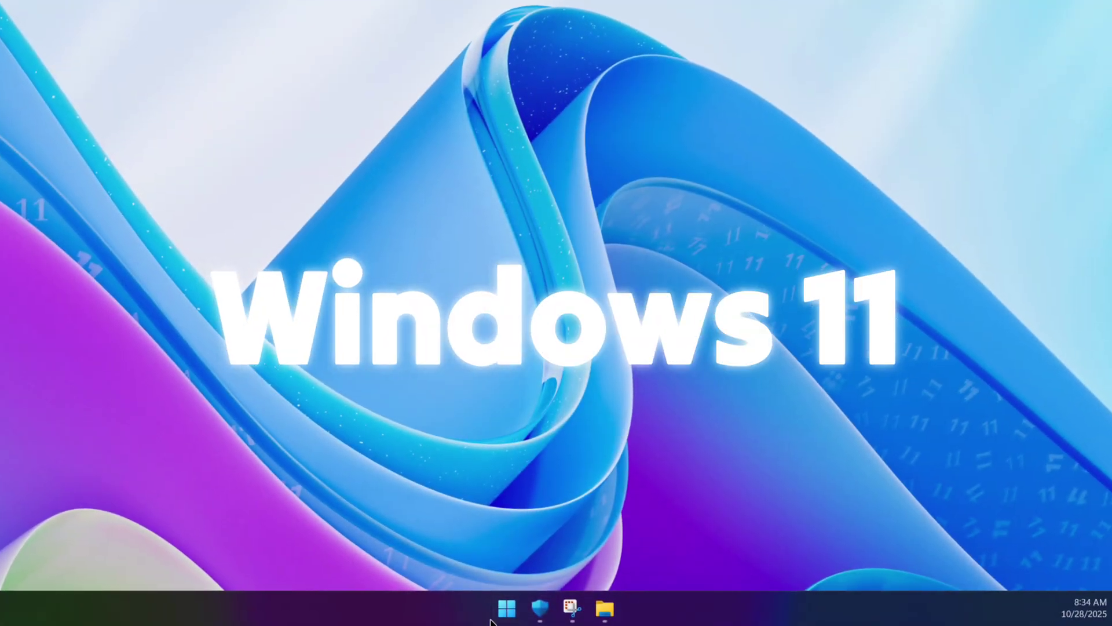
- Open Start and show the full list of recommended files
{"action": "left_click", "coordinate": [507, 608]}
{"action": "scroll", "coordinate": [596, 405], "scroll_direction": "down", "scroll_amount": 5}
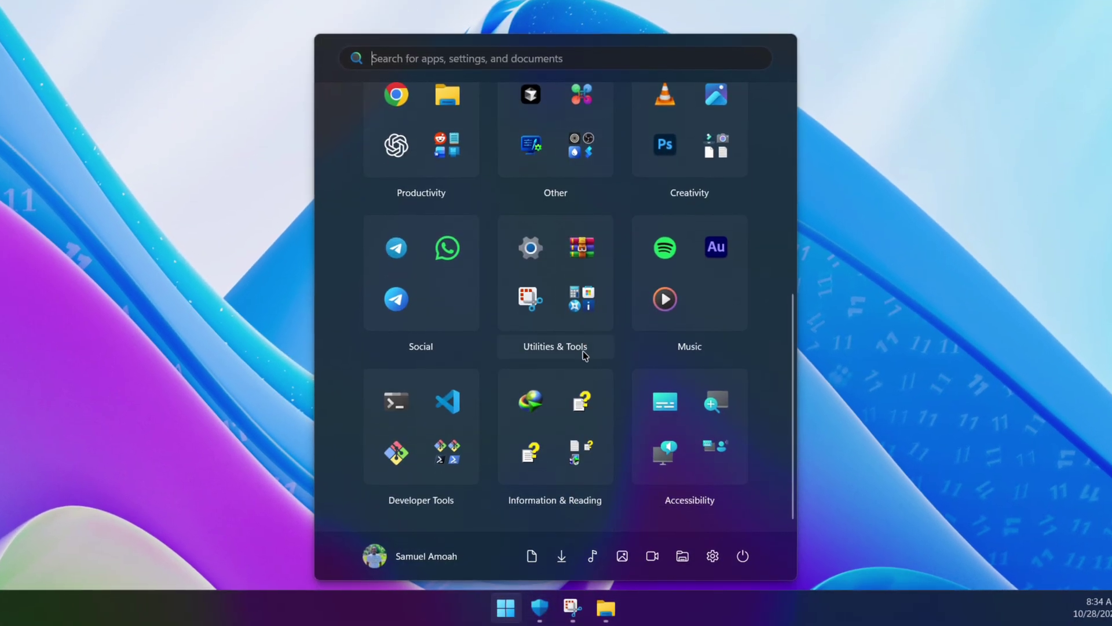
{"action": "scroll", "coordinate": [583, 349], "scroll_direction": "up", "scroll_amount": 5}
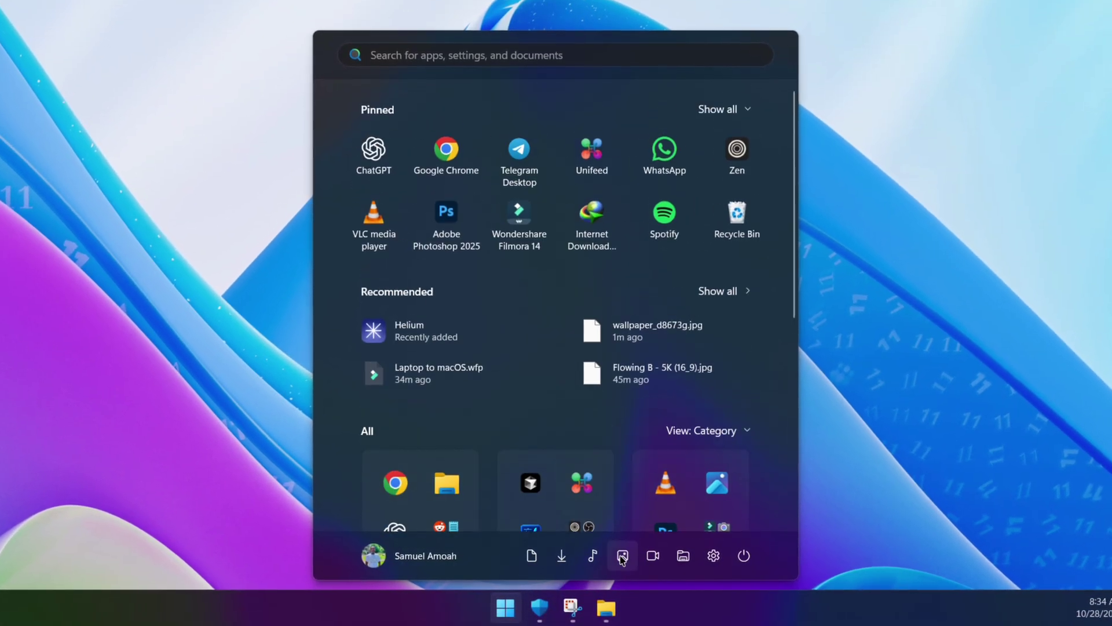
{"action": "left_click", "coordinate": [724, 286]}
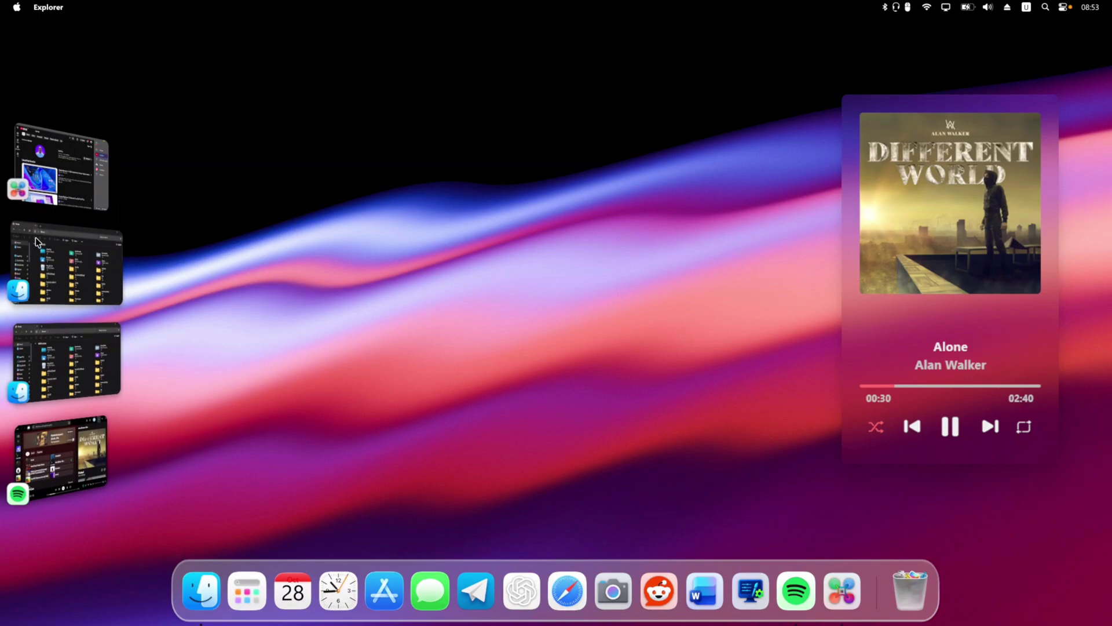
- Bring the Unifeed Stage Manager window forward, put it away, then open the Apple menu
{"action": "left_click", "coordinate": [51, 150]}
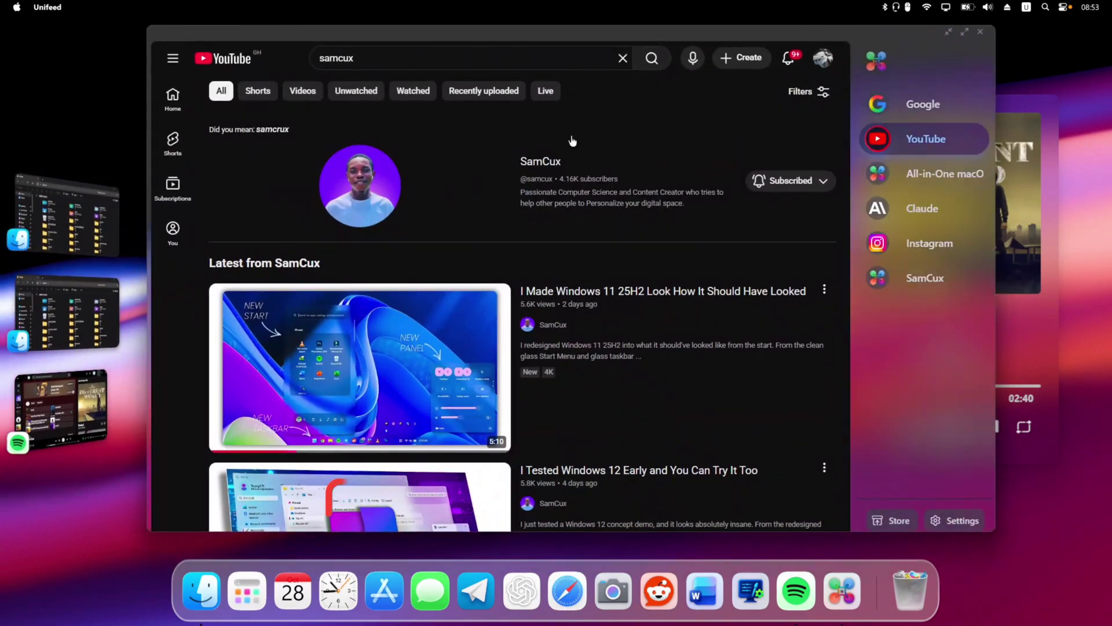
{"action": "left_click", "coordinate": [948, 32]}
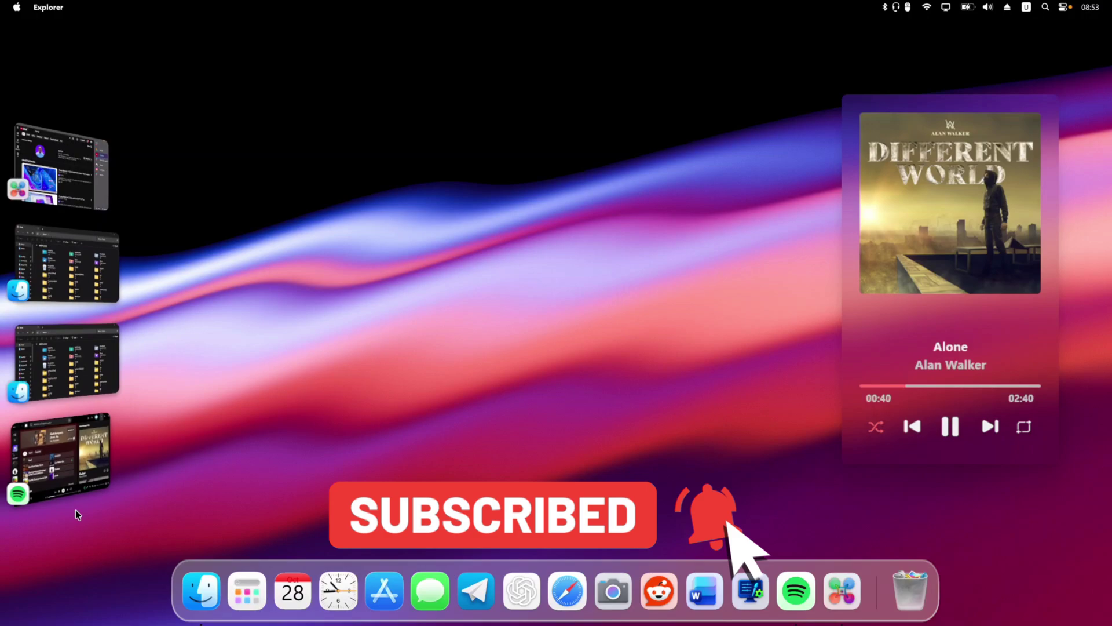
{"action": "left_click", "coordinate": [17, 7]}
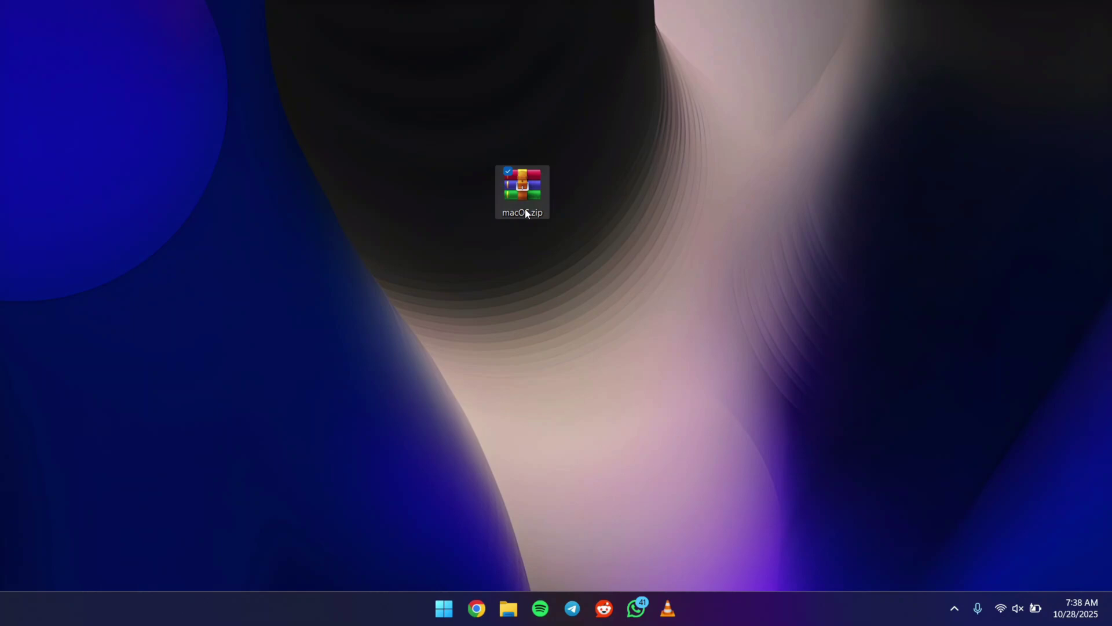
- Extract macOS.zip with WinRAR into a macOS folder
{"action": "right_click", "coordinate": [525, 191]}
{"action": "mouse_move", "coordinate": [580, 208]}
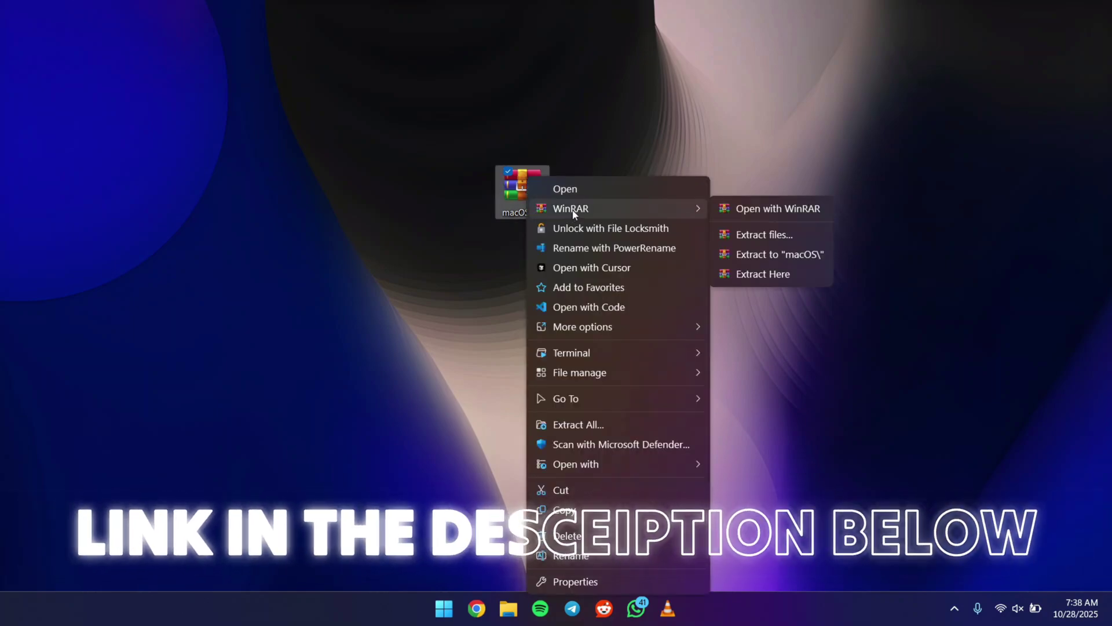
{"action": "left_click", "coordinate": [814, 258]}
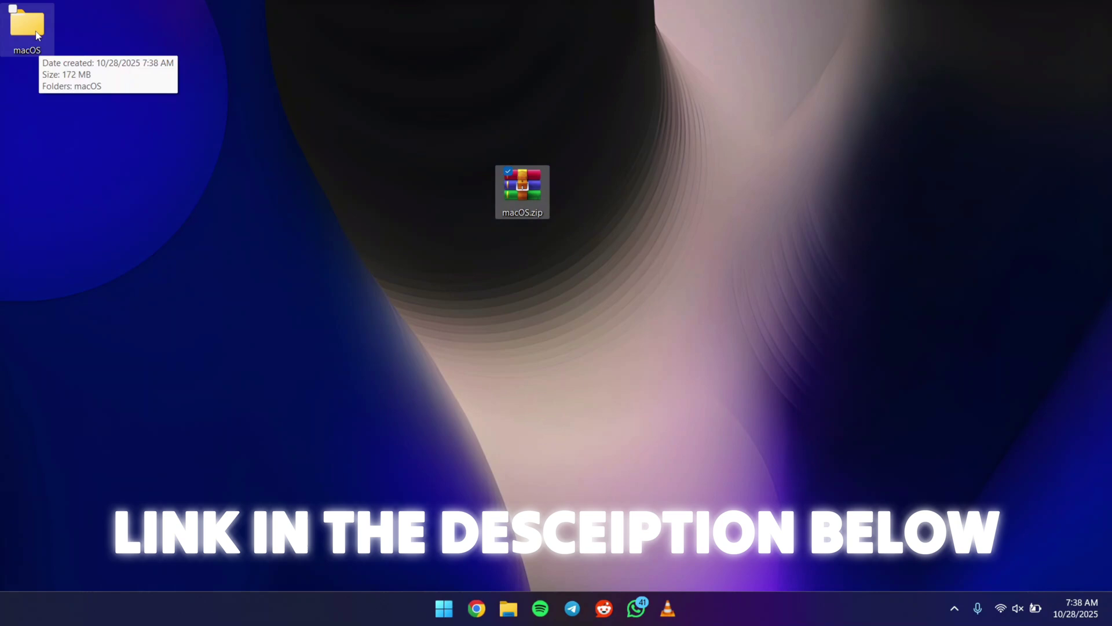
- Move the macOS folder beside macOS.zip and open it and its inner macOS folder
{"action": "left_click_drag", "start_coordinate": [32, 41], "coordinate": [457, 229]}
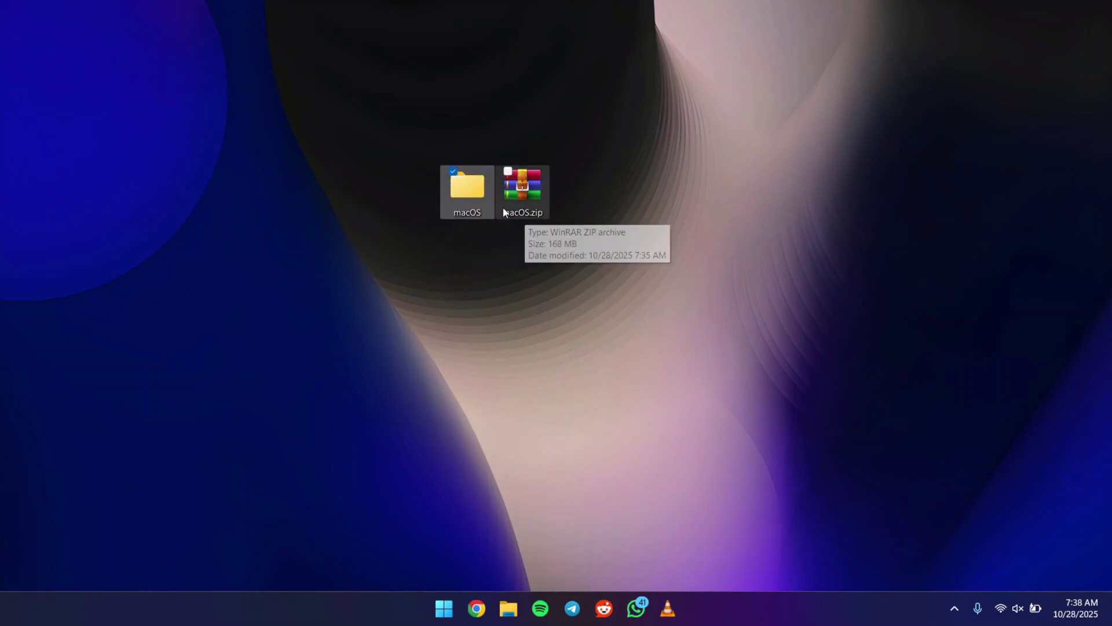
{"action": "double_click", "coordinate": [472, 197]}
{"action": "double_click", "coordinate": [481, 200]}
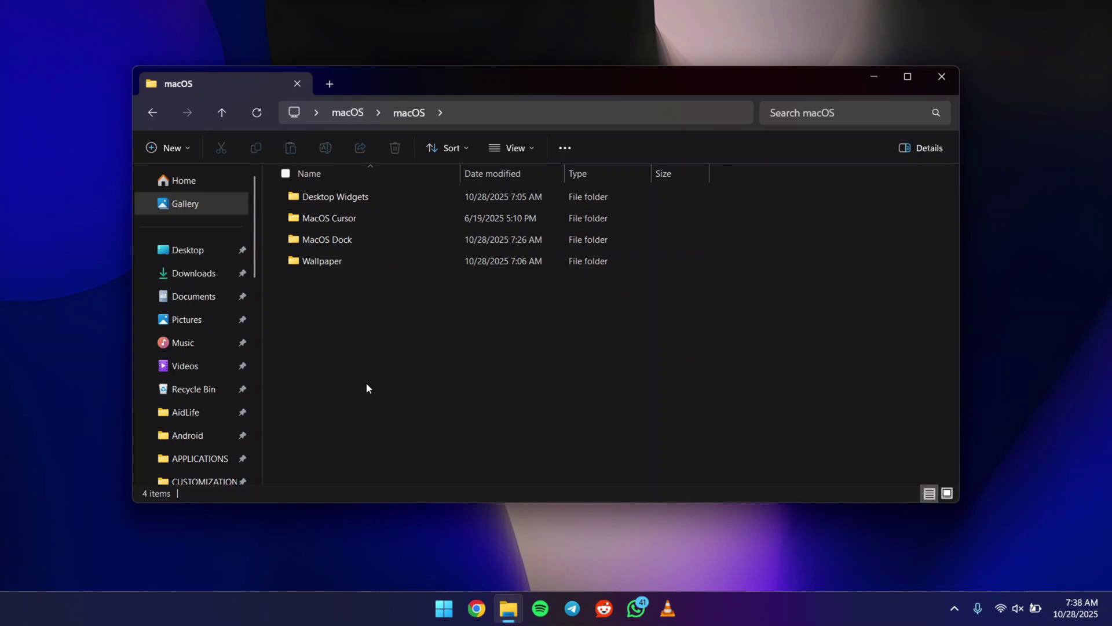
- Extract MyDockFinder.rar in the MacOS Dock folder into a MyDockFinder folder
{"action": "double_click", "coordinate": [363, 237]}
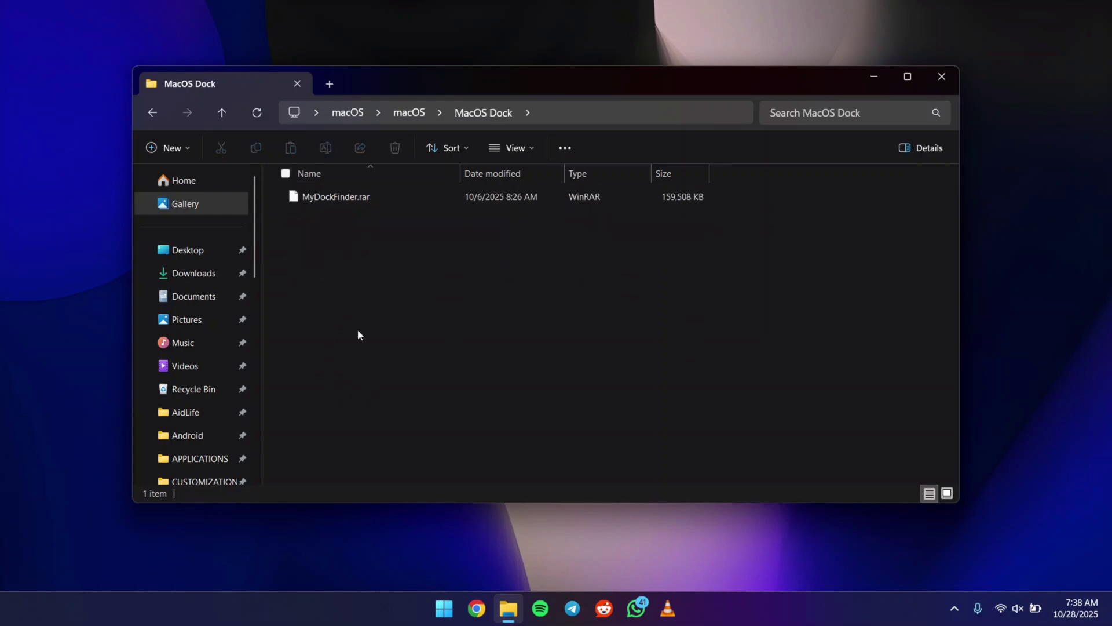
{"action": "left_click_drag", "start_coordinate": [352, 199], "coordinate": [357, 243]}
{"action": "mouse_move", "coordinate": [461, 256]}
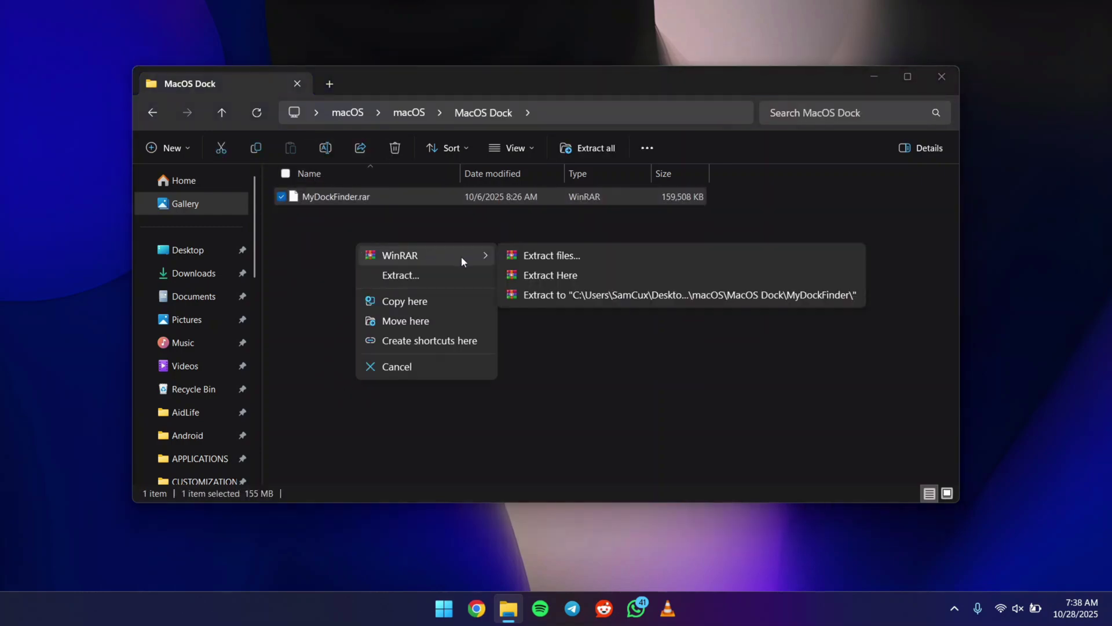
{"action": "left_click", "coordinate": [620, 293]}
- Copy the inner MyDockFinder folder and paste it into Documents
{"action": "double_click", "coordinate": [342, 197]}
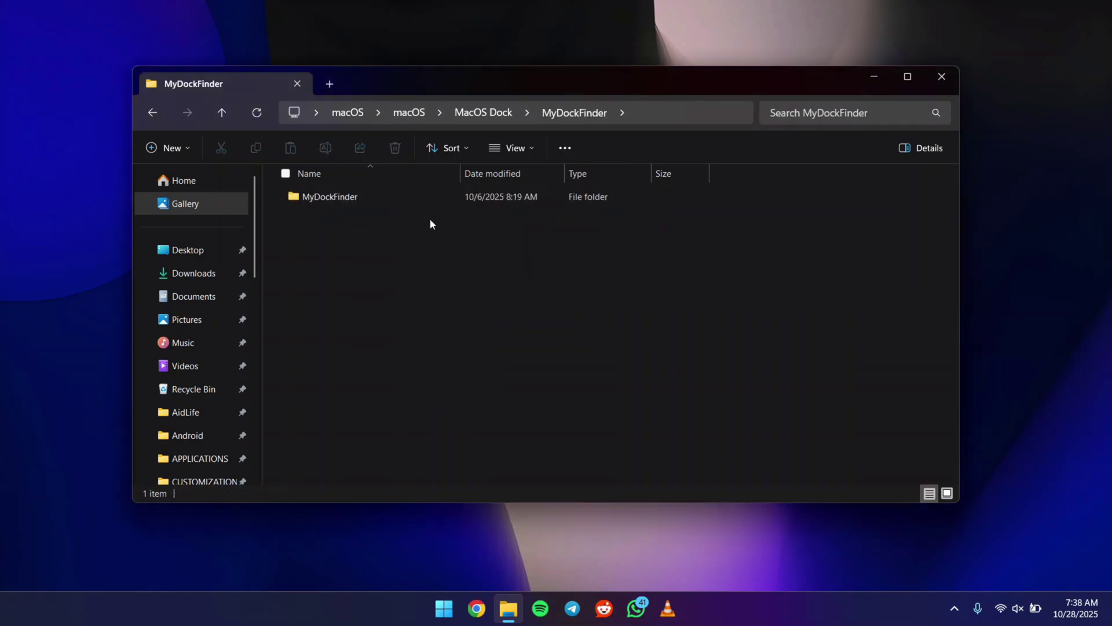
{"action": "left_click", "coordinate": [341, 199]}
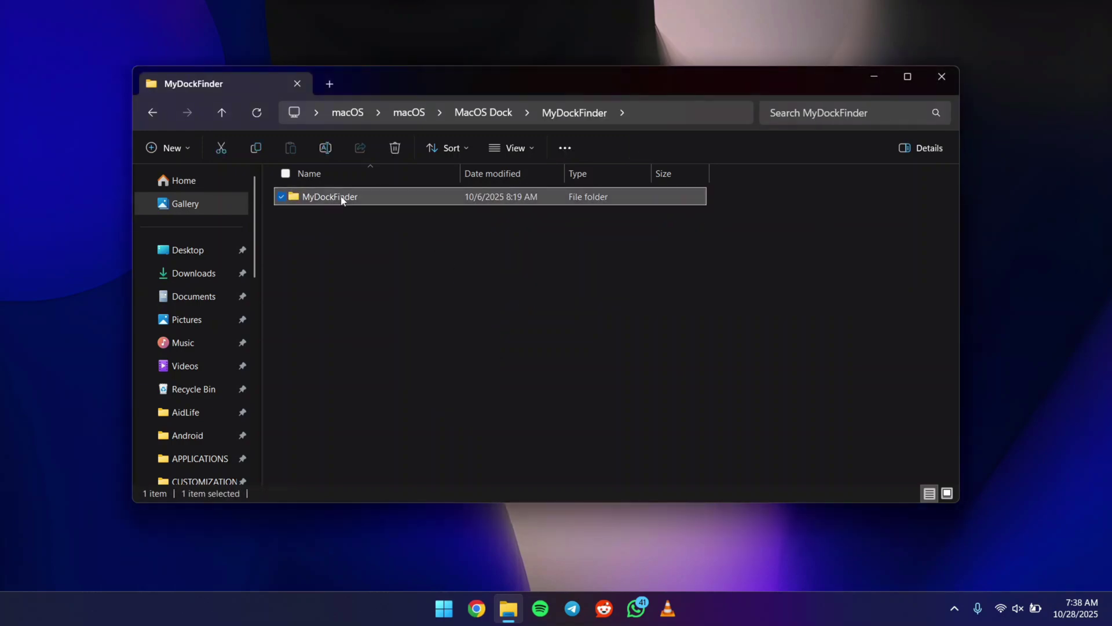
{"action": "left_click", "coordinate": [250, 150]}
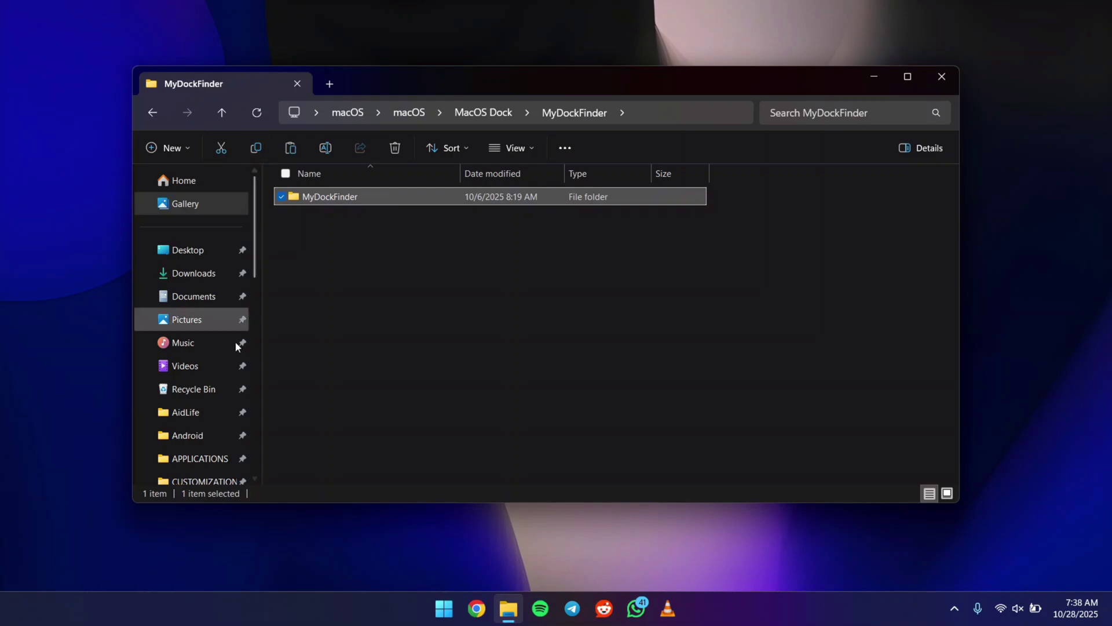
{"action": "left_click", "coordinate": [194, 296]}
{"action": "right_click", "coordinate": [447, 434]}
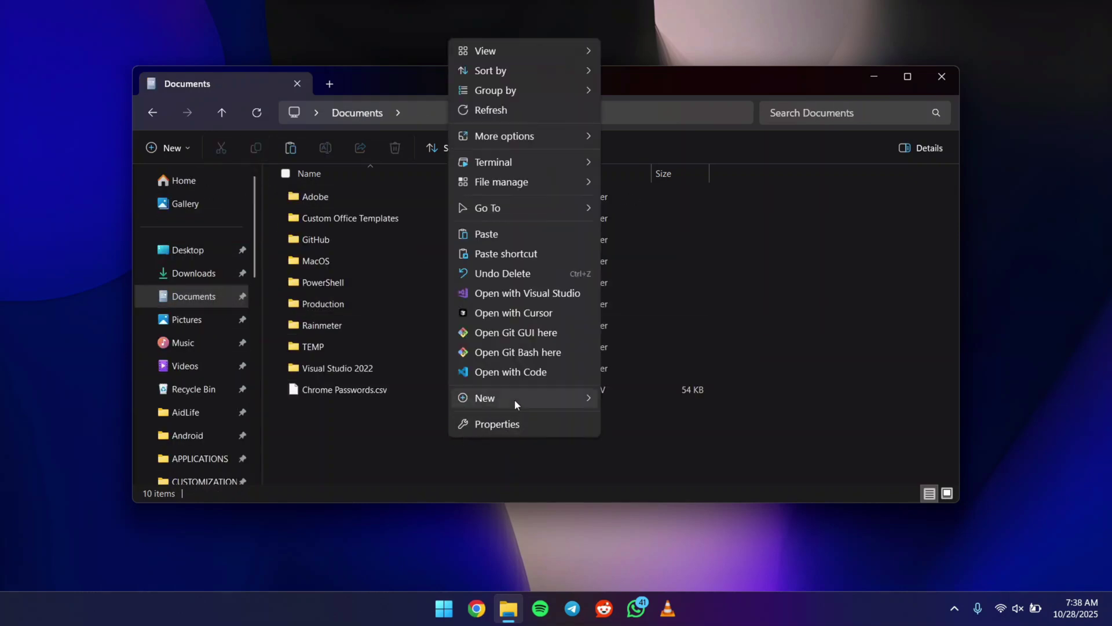
{"action": "left_click", "coordinate": [290, 148]}
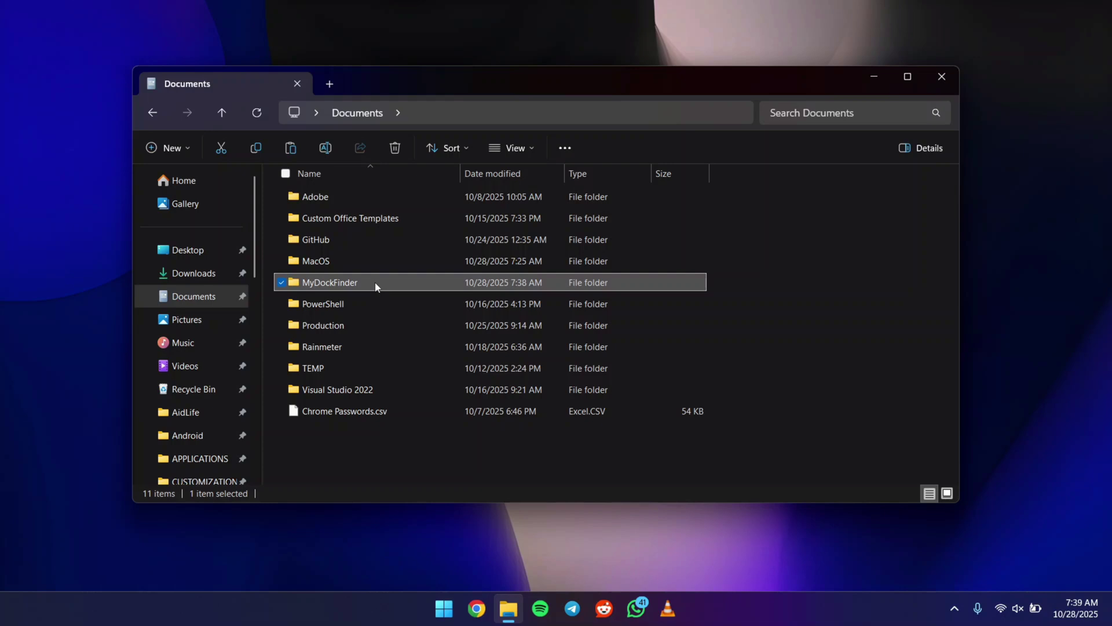
- Run Dock_64.exe from Documents\MyDockFinder, then close the Explorer window
{"action": "double_click", "coordinate": [376, 284]}
{"action": "scroll", "coordinate": [441, 318], "scroll_direction": "down", "scroll_amount": 4}
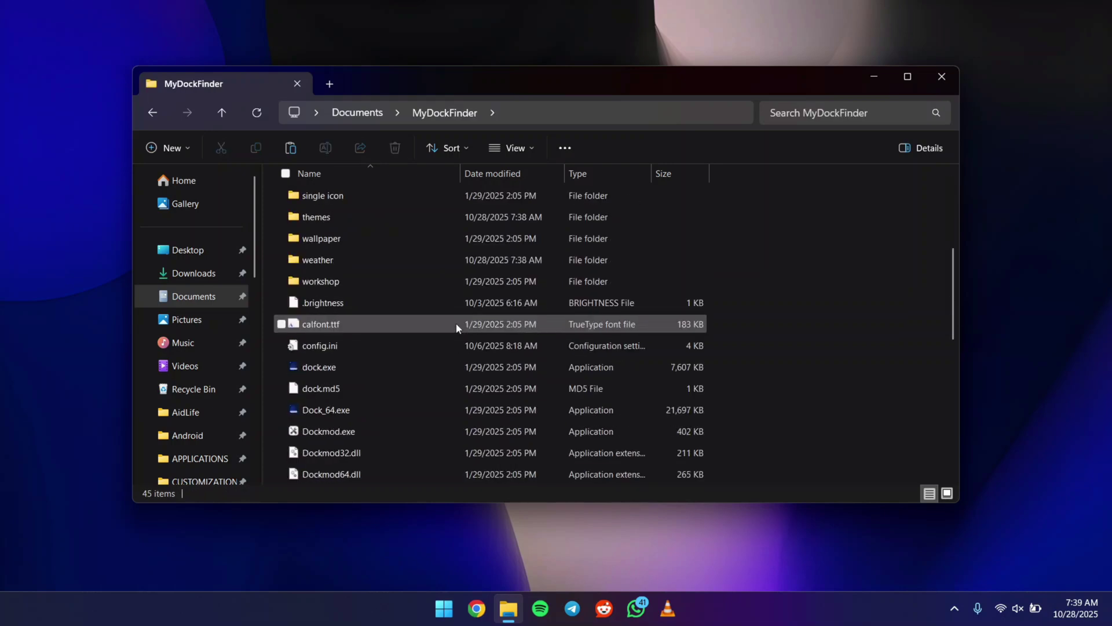
{"action": "left_click", "coordinate": [332, 411]}
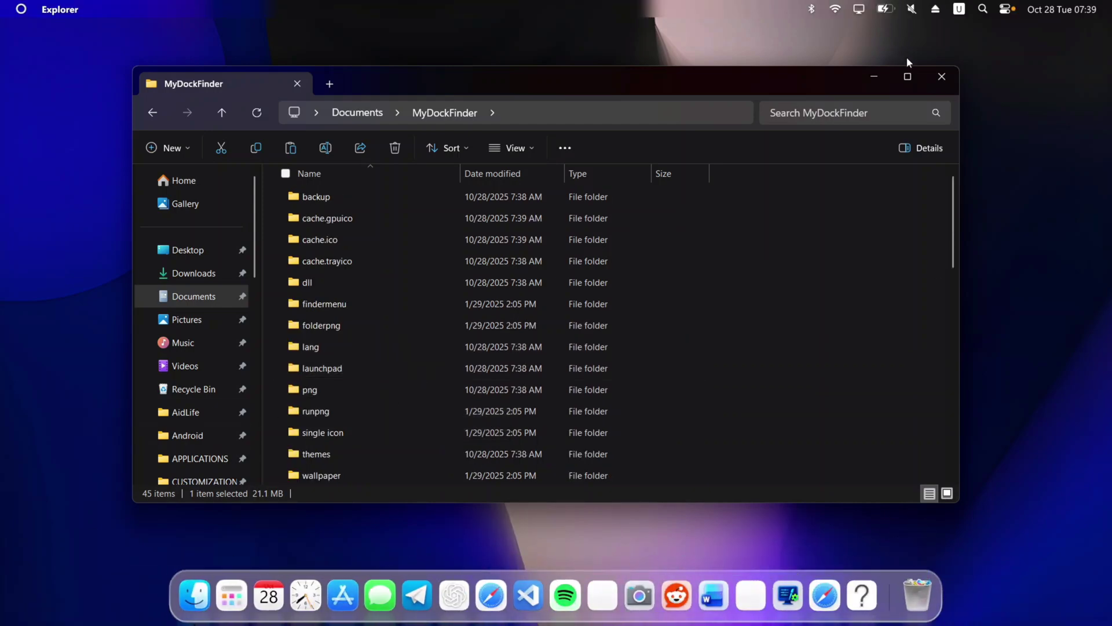
{"action": "left_click", "coordinate": [941, 82]}
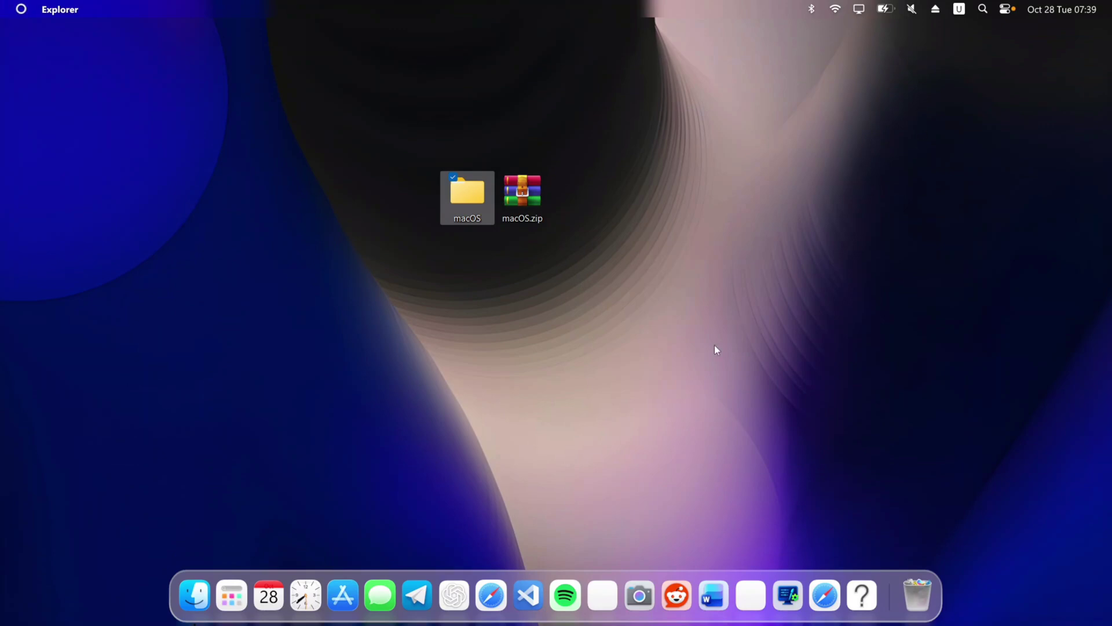
- Restore the saved backup via Preferences > Advanced > Manage backup files, then restart the dock
{"action": "right_click", "coordinate": [892, 585]}
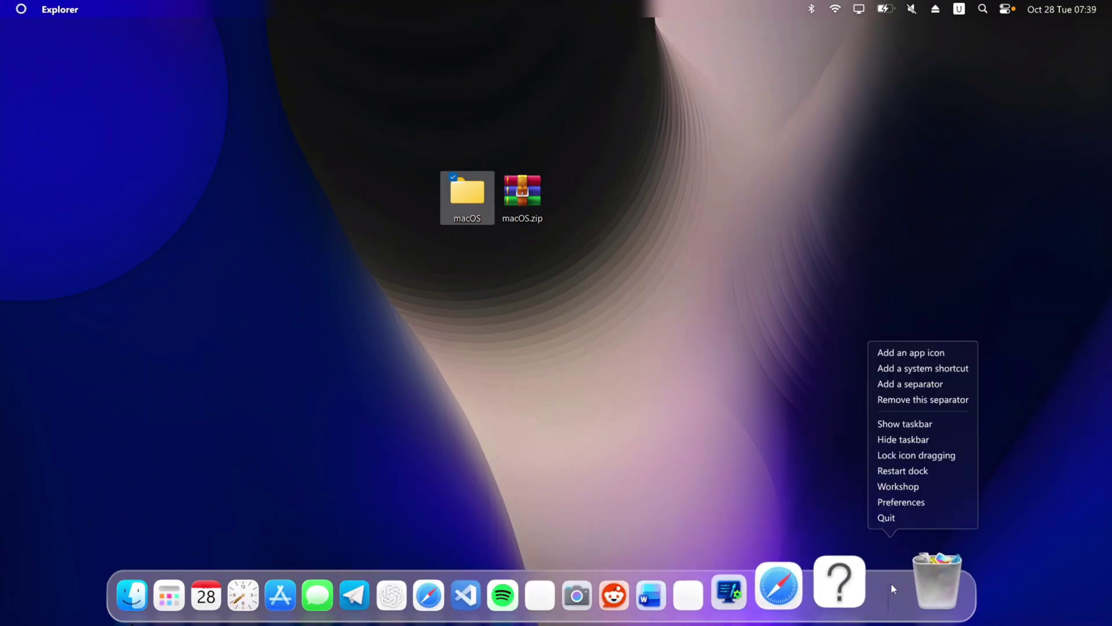
{"action": "left_click", "coordinate": [913, 504]}
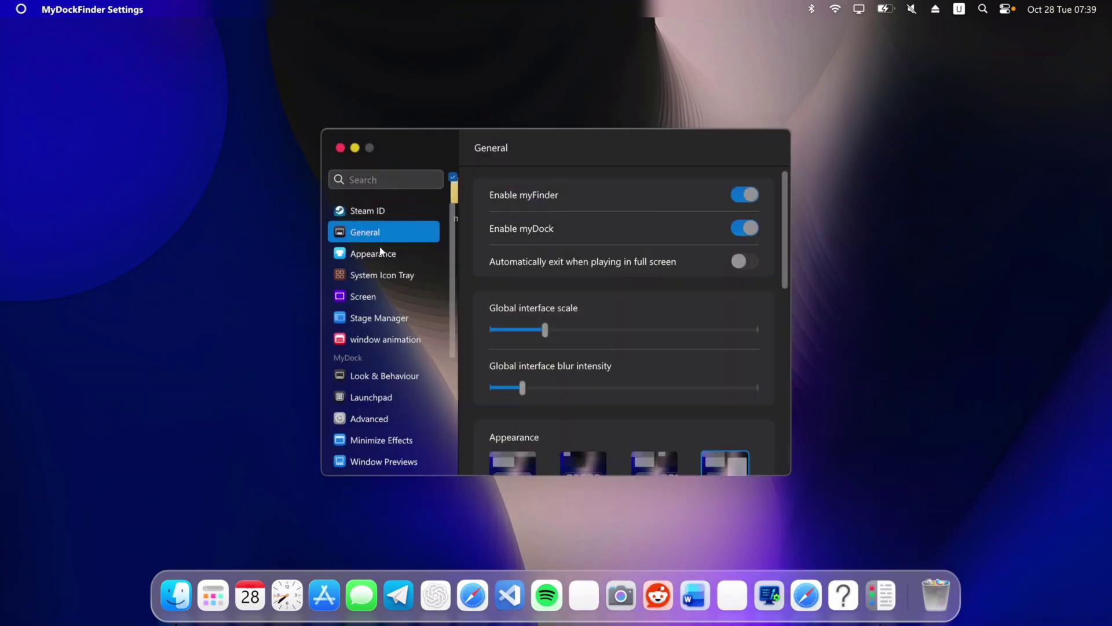
{"action": "scroll", "coordinate": [387, 304], "scroll_direction": "down", "scroll_amount": 5}
{"action": "left_click", "coordinate": [388, 305]}
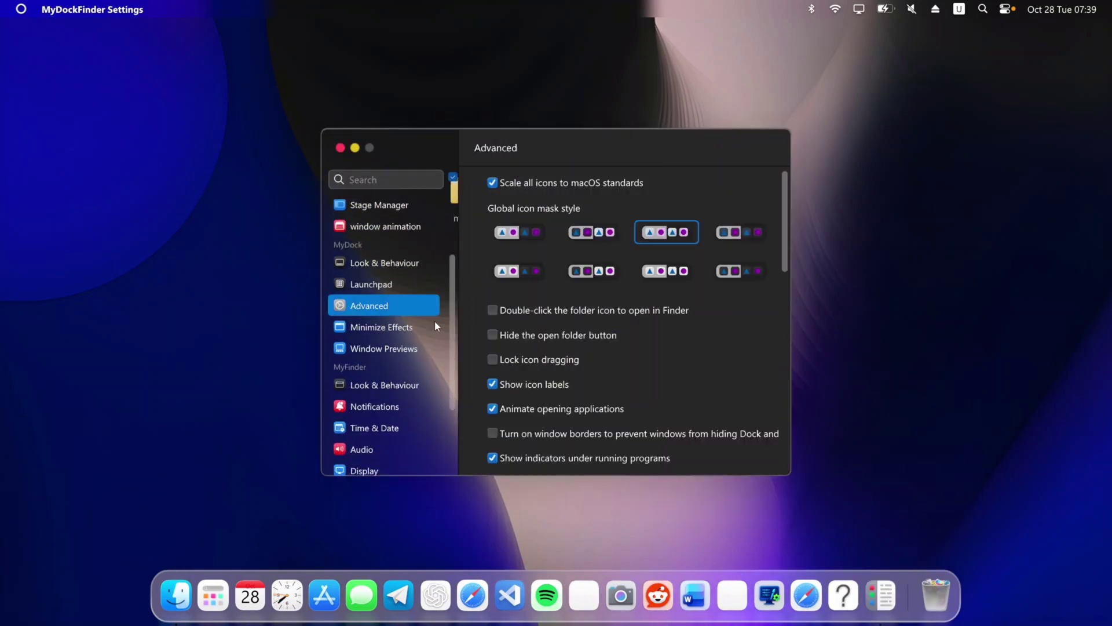
{"action": "scroll", "coordinate": [621, 329], "scroll_direction": "down", "scroll_amount": 10}
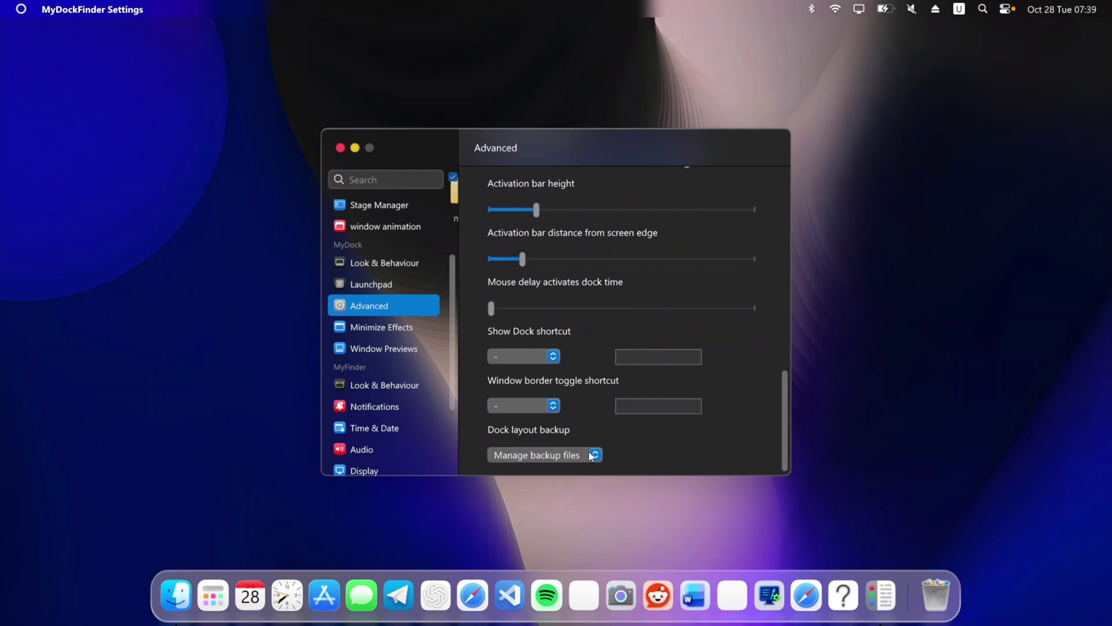
{"action": "left_click", "coordinate": [541, 454]}
{"action": "left_click", "coordinate": [540, 453]}
{"action": "left_click", "coordinate": [591, 354]}
{"action": "right_click", "coordinate": [913, 582]}
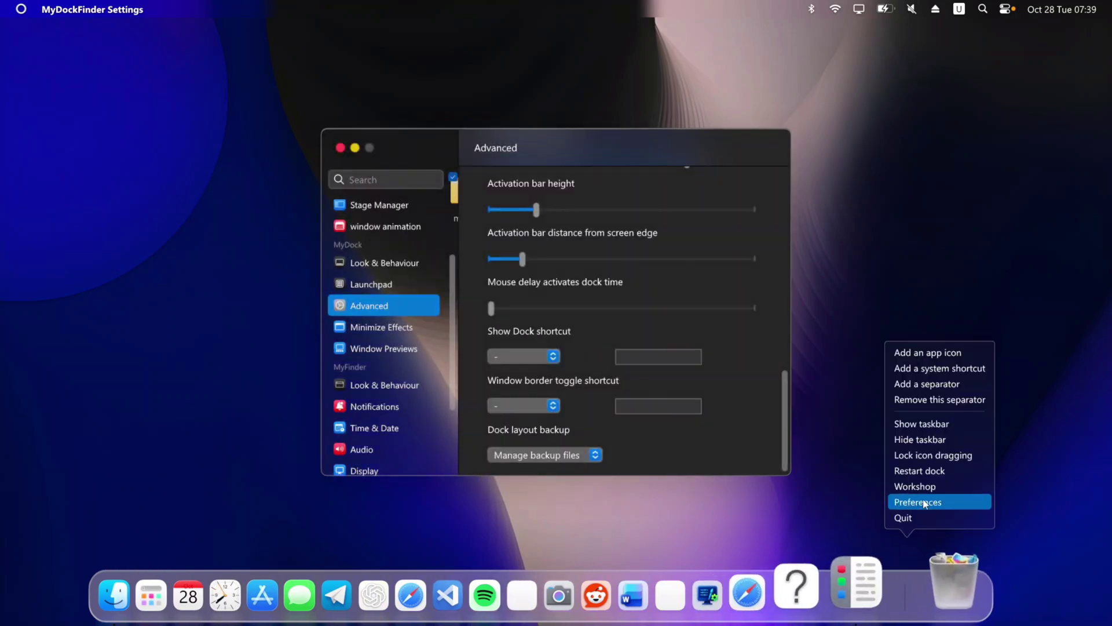
{"action": "left_click", "coordinate": [928, 471]}
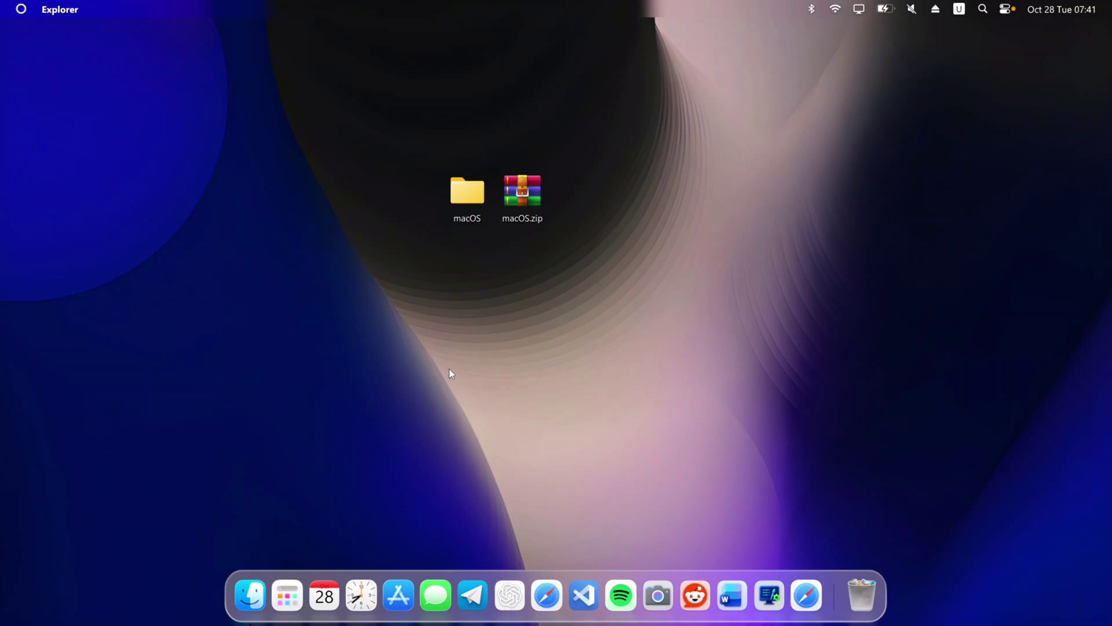
- Install the cursors from install.inf in macOS\MacOS Cursor and close the folder window
{"action": "double_click", "coordinate": [465, 220]}
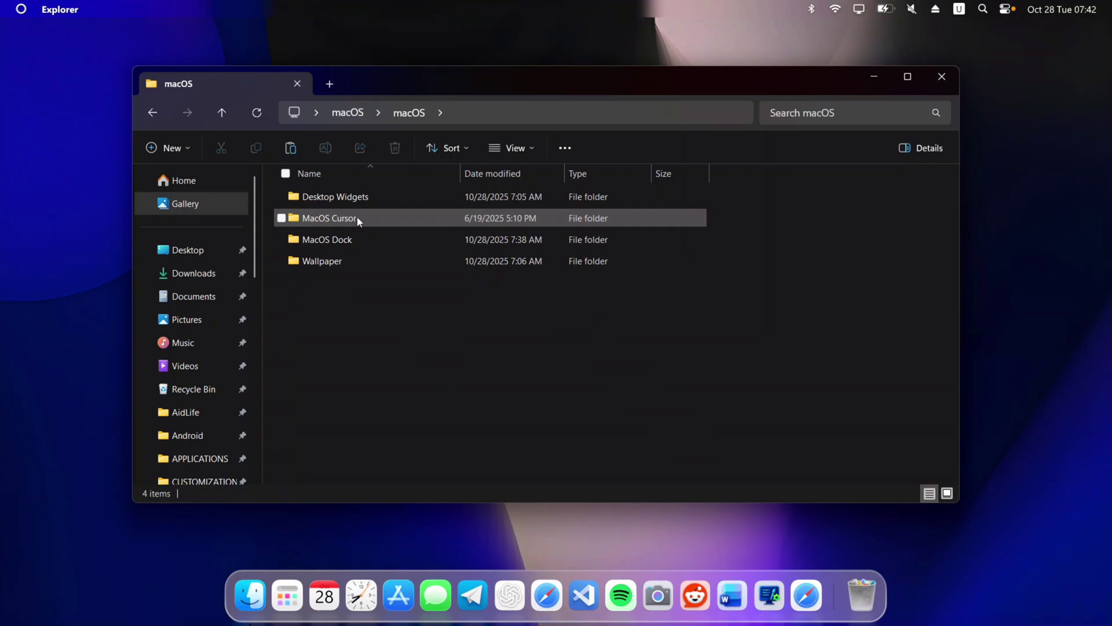
{"action": "left_click", "coordinate": [357, 216]}
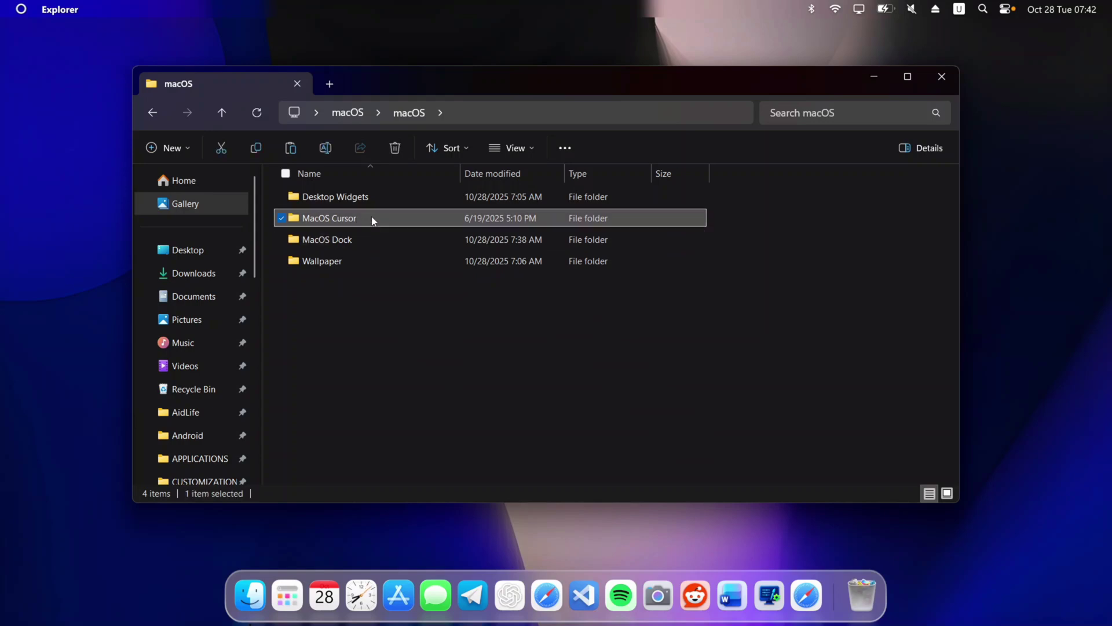
{"action": "double_click", "coordinate": [373, 219]}
{"action": "left_click", "coordinate": [313, 365]}
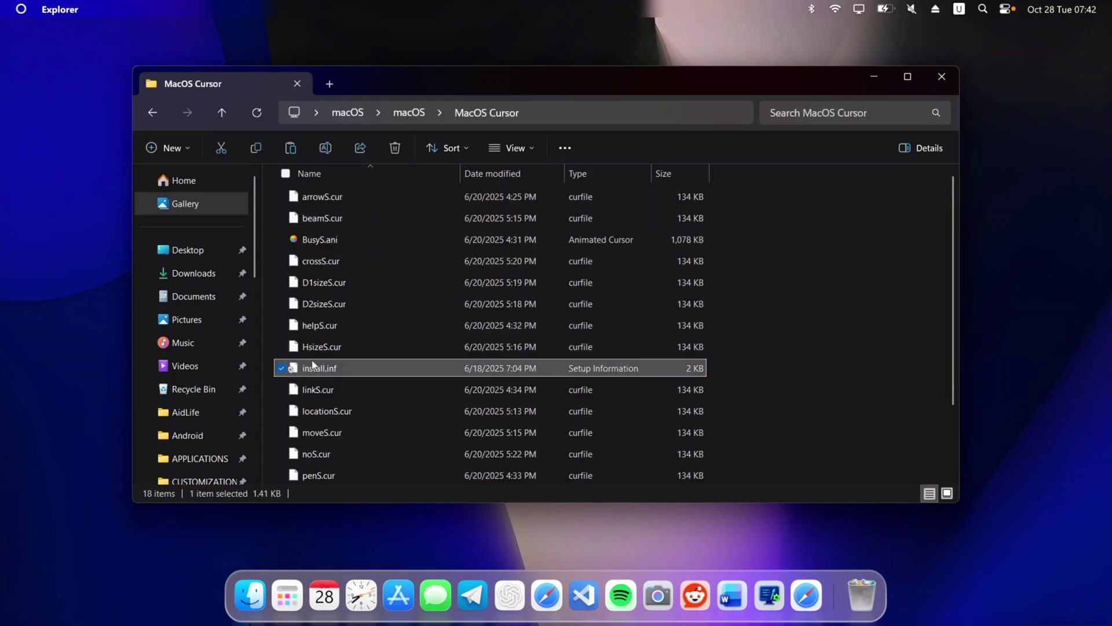
{"action": "right_click", "coordinate": [379, 366]}
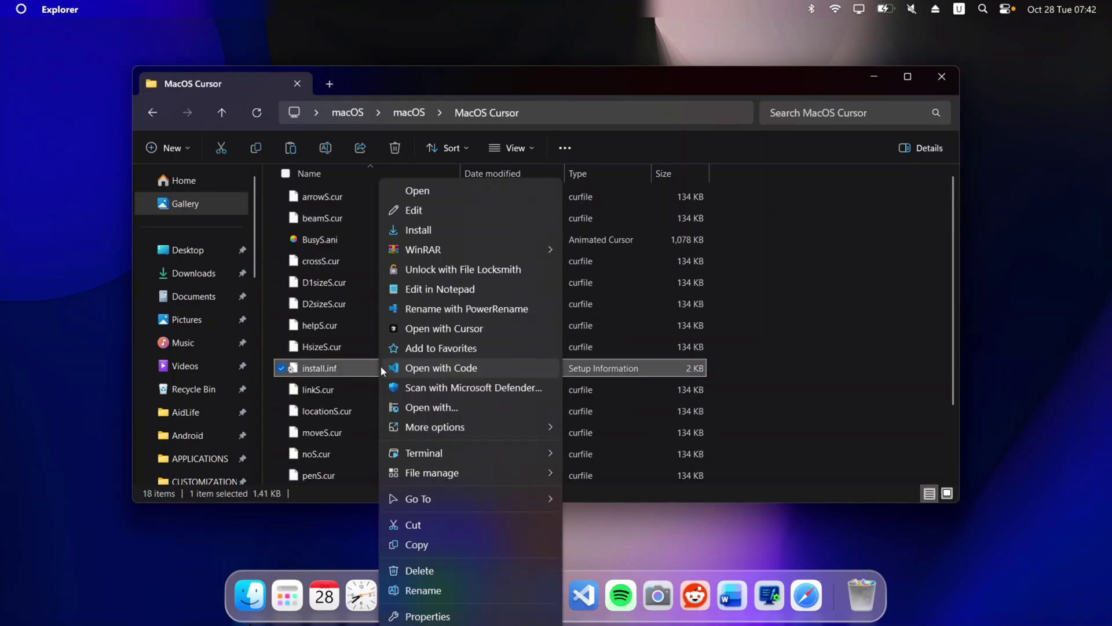
{"action": "left_click", "coordinate": [486, 225]}
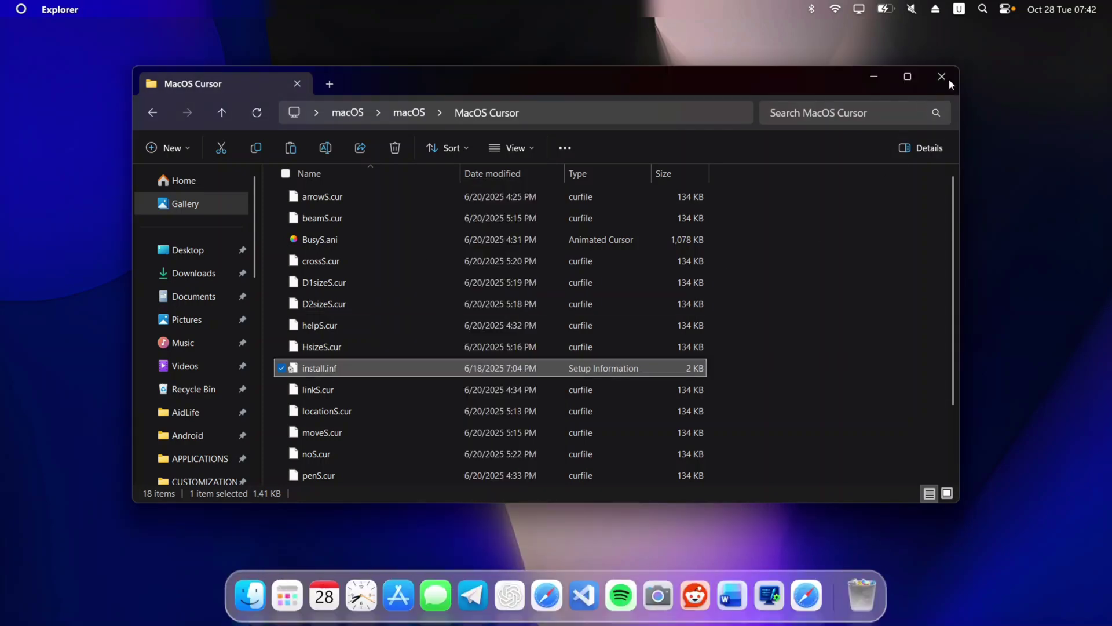
{"action": "left_click", "coordinate": [942, 76]}
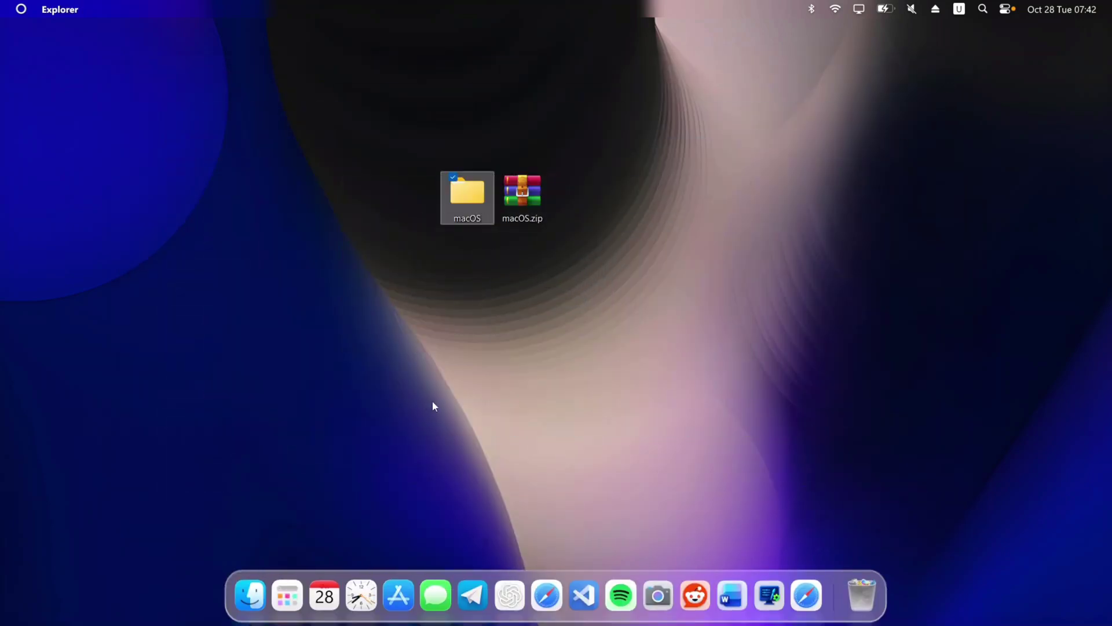
- Open Mouse Properties from Settings > Accessibility > Mouse pointer and touch > Mouse
{"action": "key", "text": "super"}
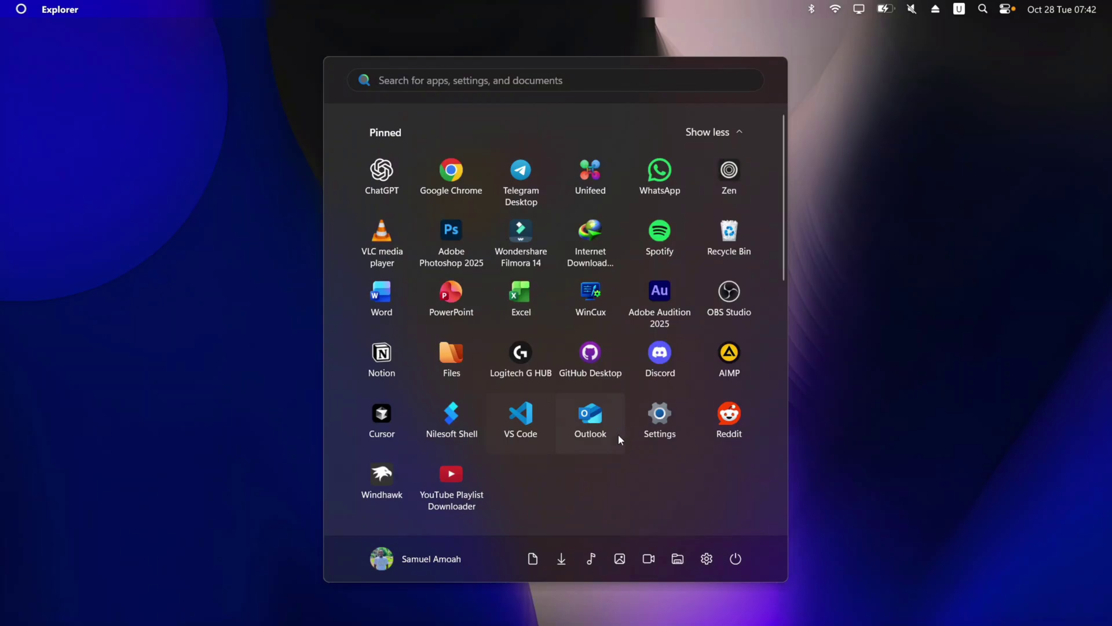
{"action": "left_click", "coordinate": [672, 417]}
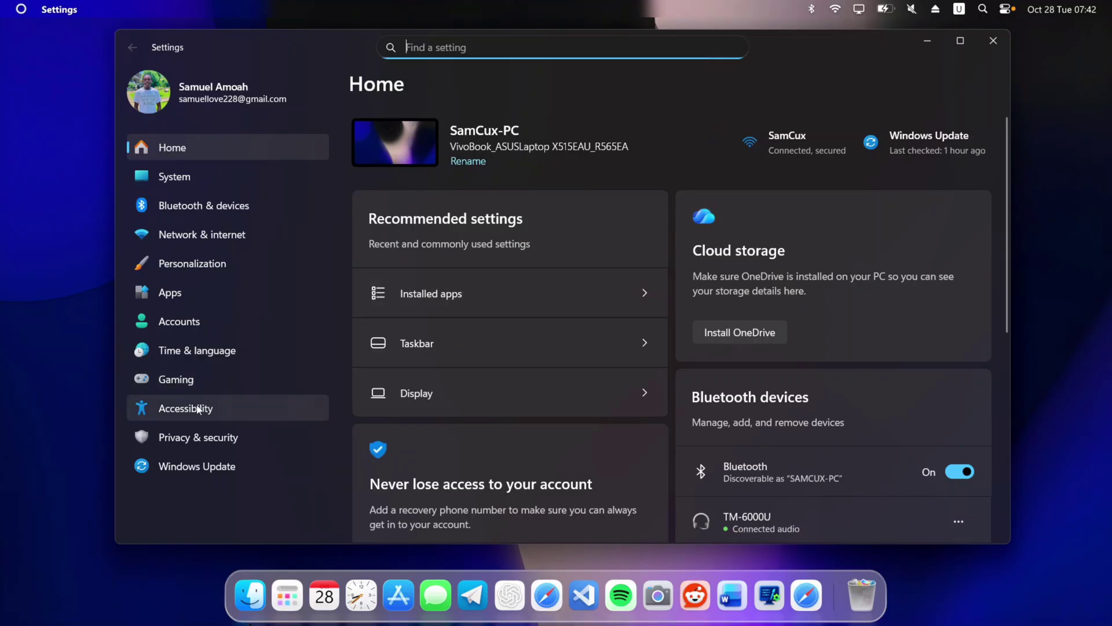
{"action": "left_click", "coordinate": [197, 409]}
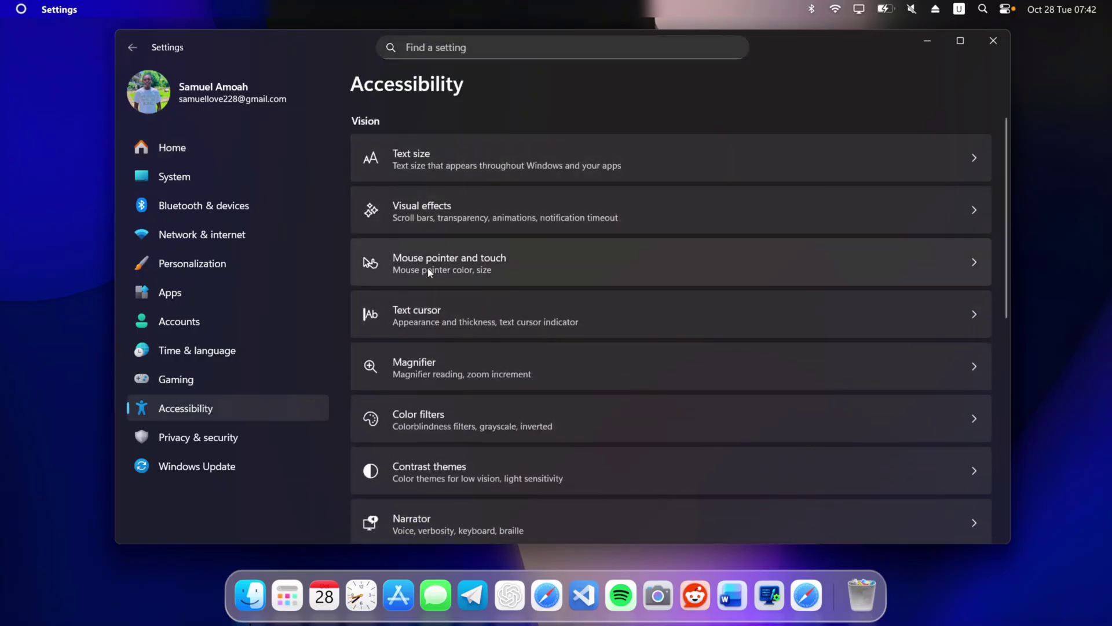
{"action": "left_click", "coordinate": [487, 264]}
{"action": "scroll", "coordinate": [521, 211], "scroll_direction": "down", "scroll_amount": 5}
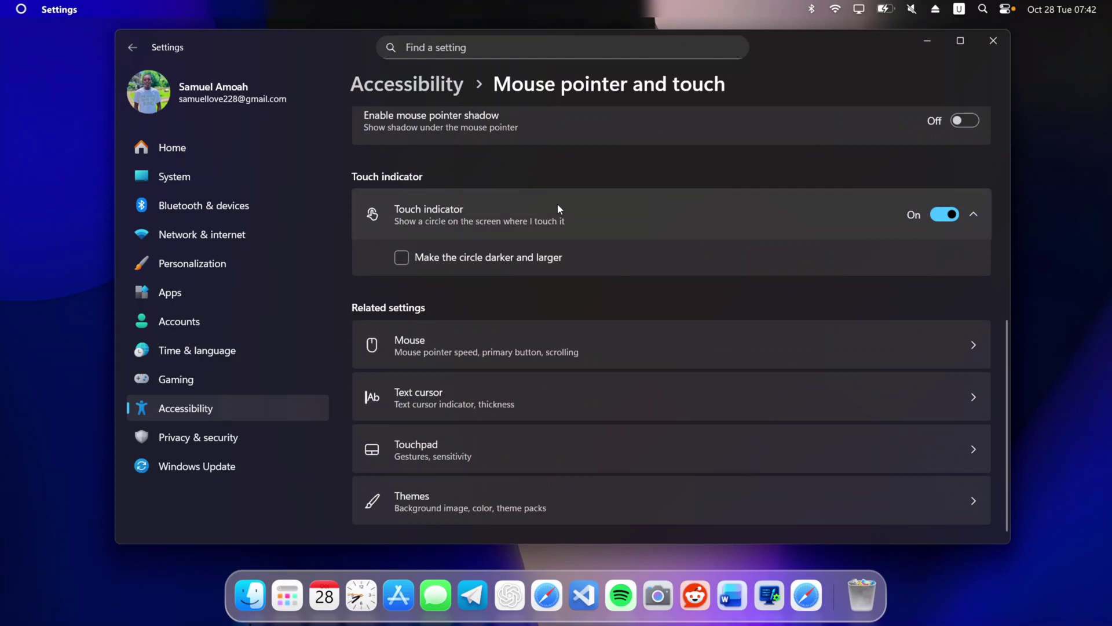
{"action": "left_click", "coordinate": [534, 335]}
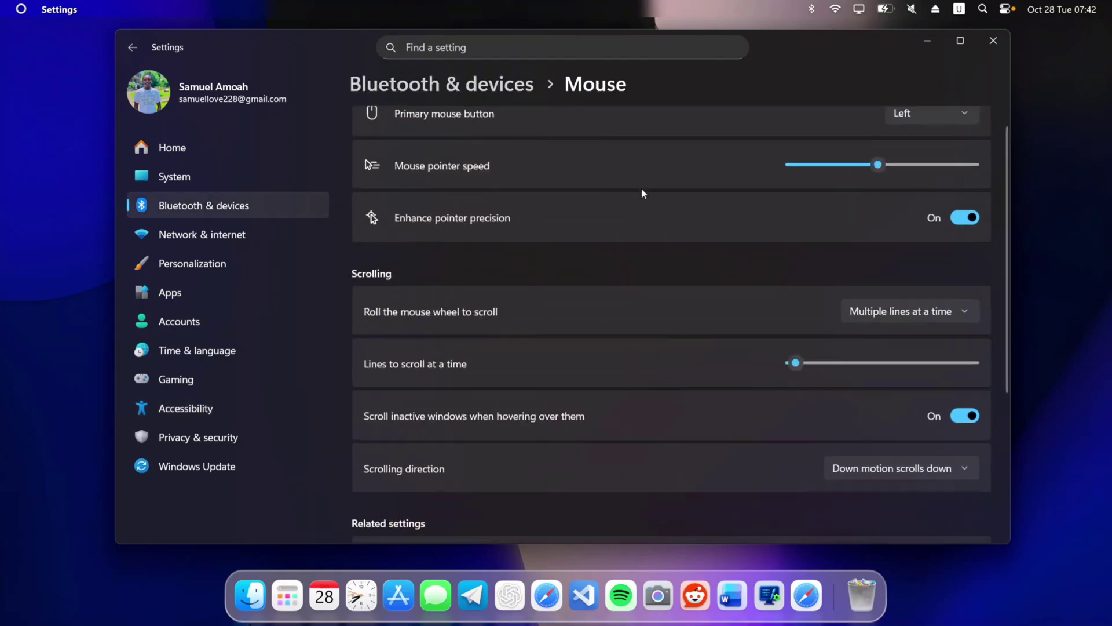
{"action": "scroll", "coordinate": [641, 188], "scroll_direction": "down", "scroll_amount": 3}
{"action": "left_click", "coordinate": [472, 452]}
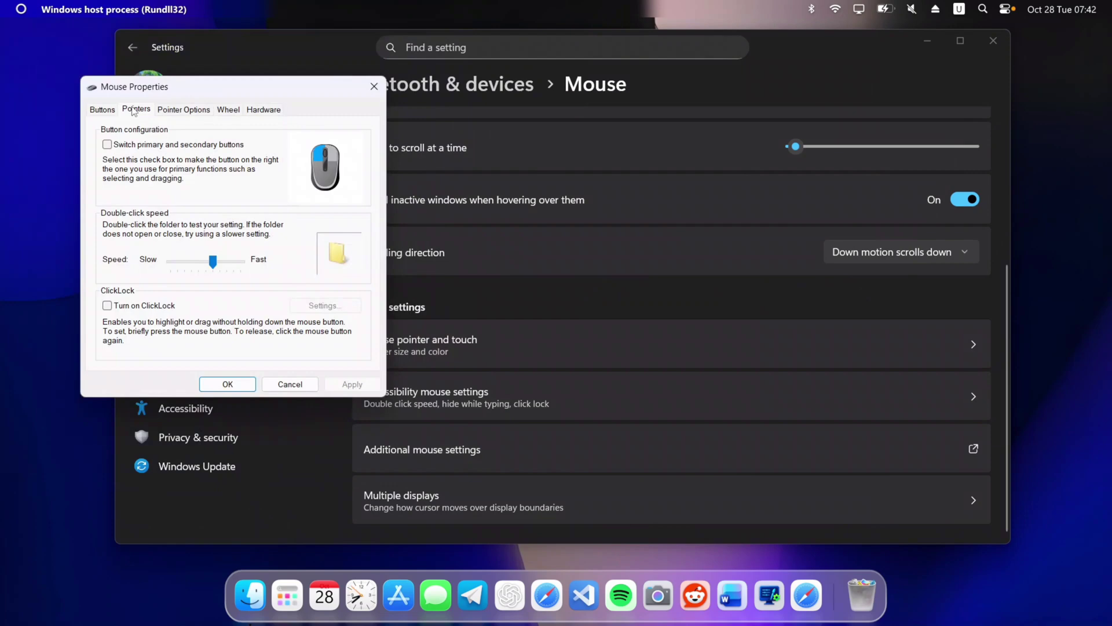
- Apply the MacOS Tahoe Cursor (With Shadow) pointer scheme, confirming Replace Scheme
{"action": "left_click", "coordinate": [184, 146]}
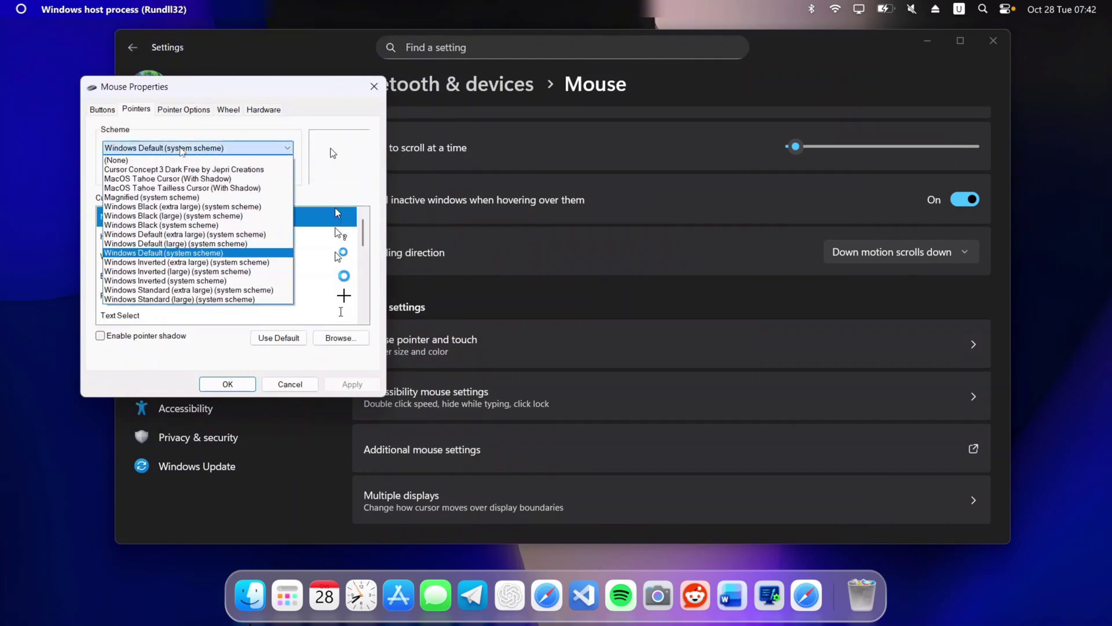
{"action": "left_click", "coordinate": [147, 178]}
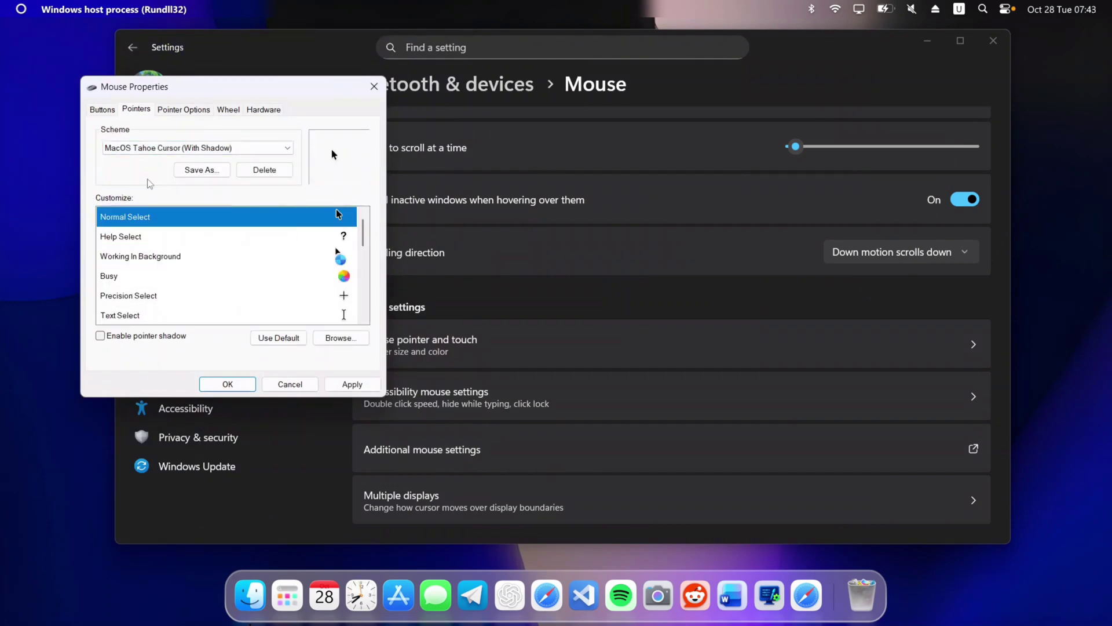
{"action": "left_click", "coordinate": [230, 386]}
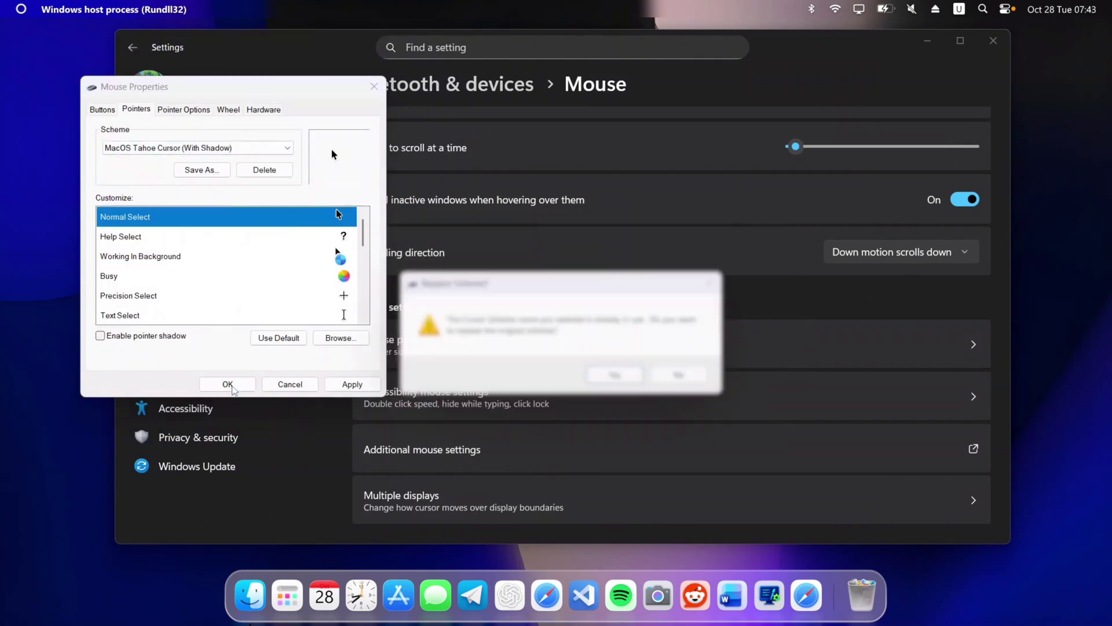
{"action": "left_click", "coordinate": [604, 373]}
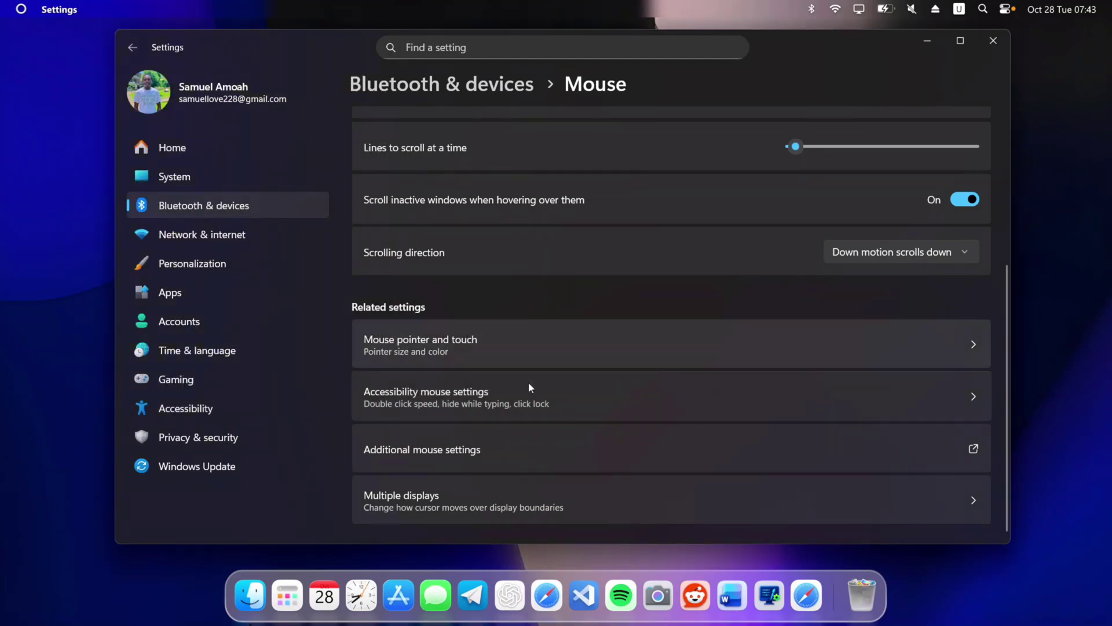
{"action": "left_click", "coordinate": [935, 42]}
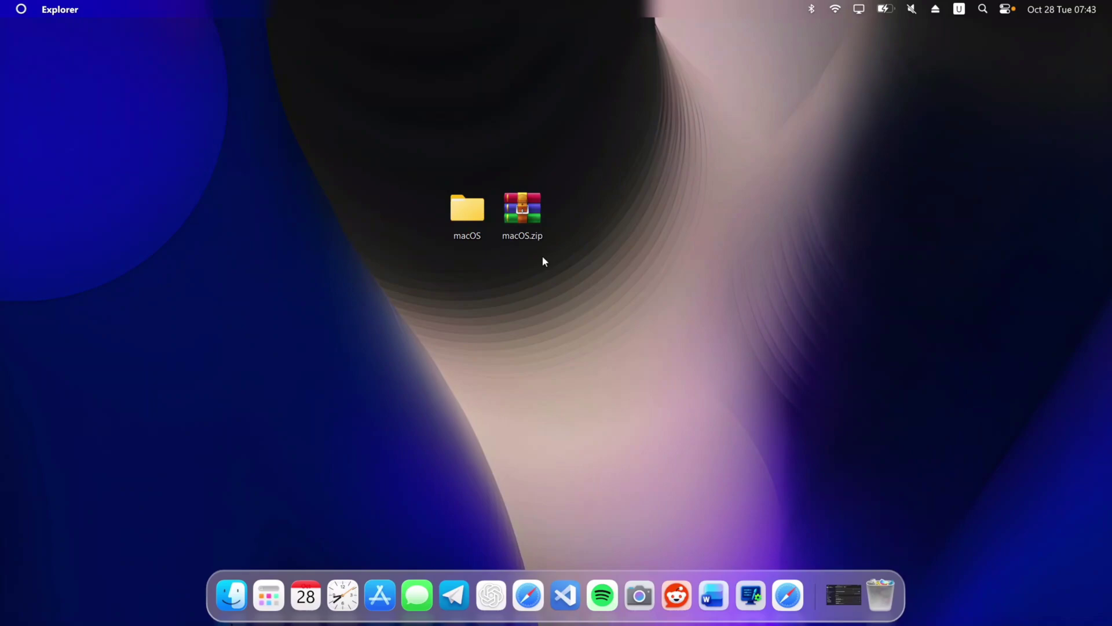
{"action": "left_click", "coordinate": [827, 597]}
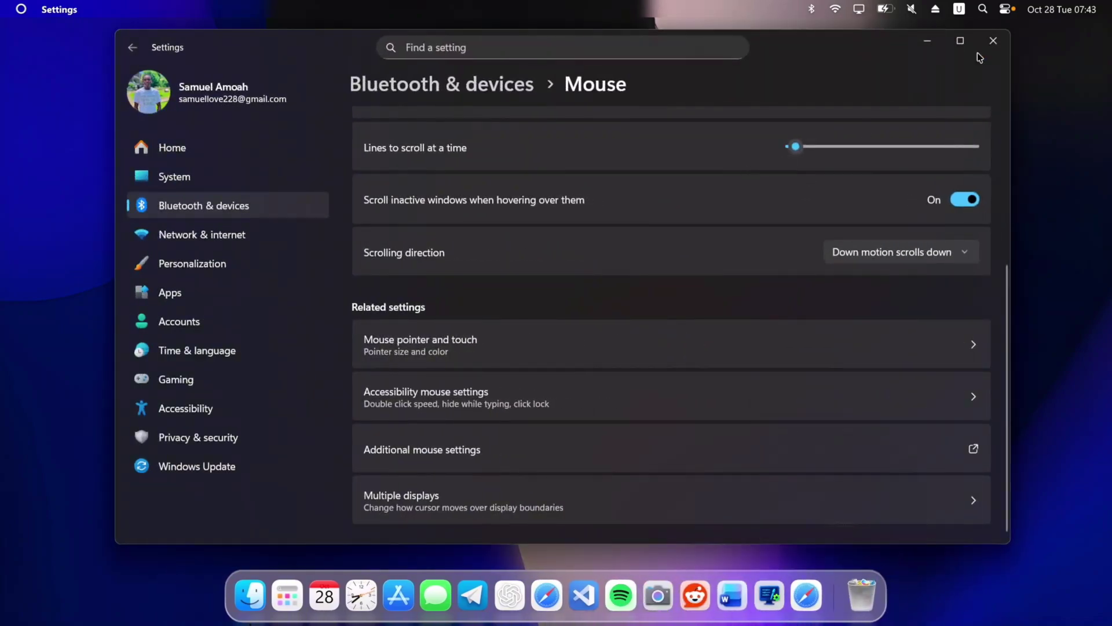
- Close Settings and open the macOS > macOS > Desktop Widgets folder
{"action": "left_click", "coordinate": [992, 41]}
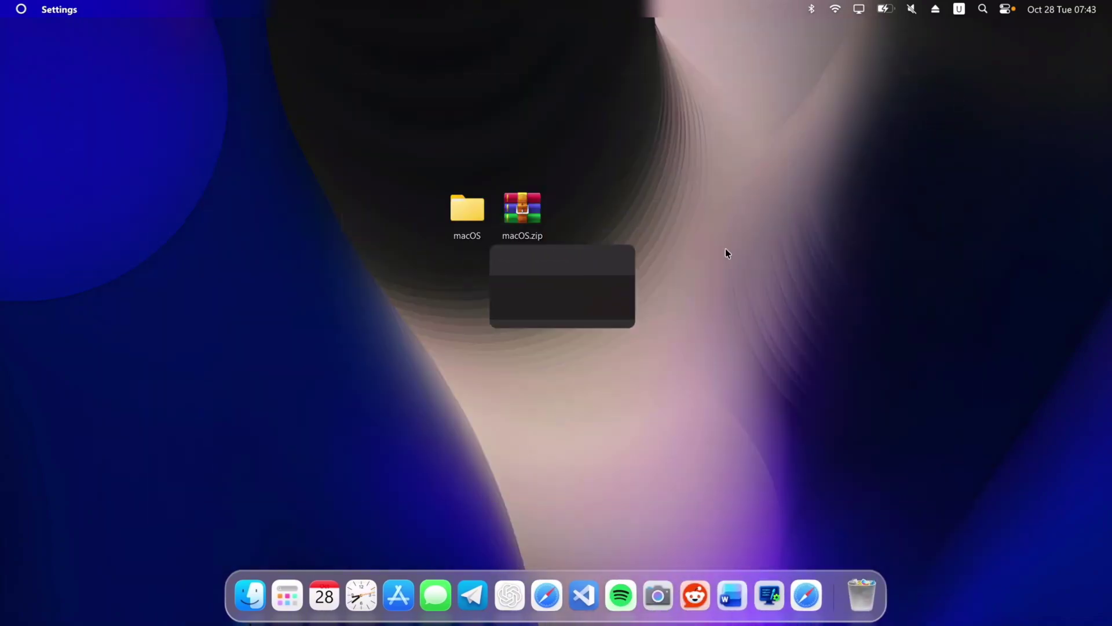
{"action": "double_click", "coordinate": [477, 205]}
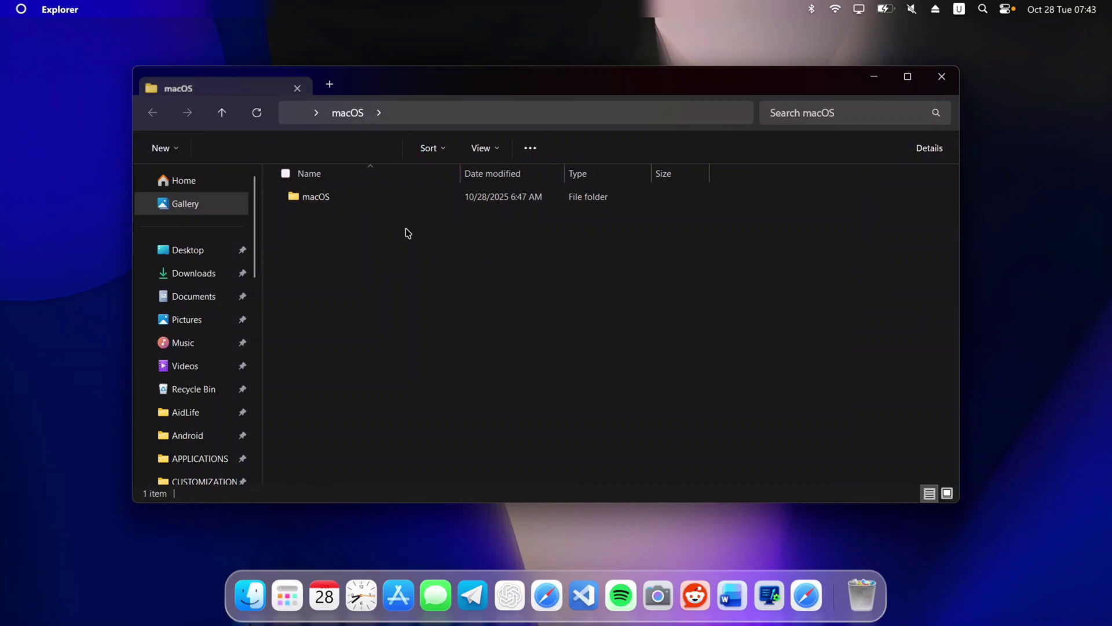
{"action": "double_click", "coordinate": [333, 203]}
{"action": "key", "text": "ctrl+a"}
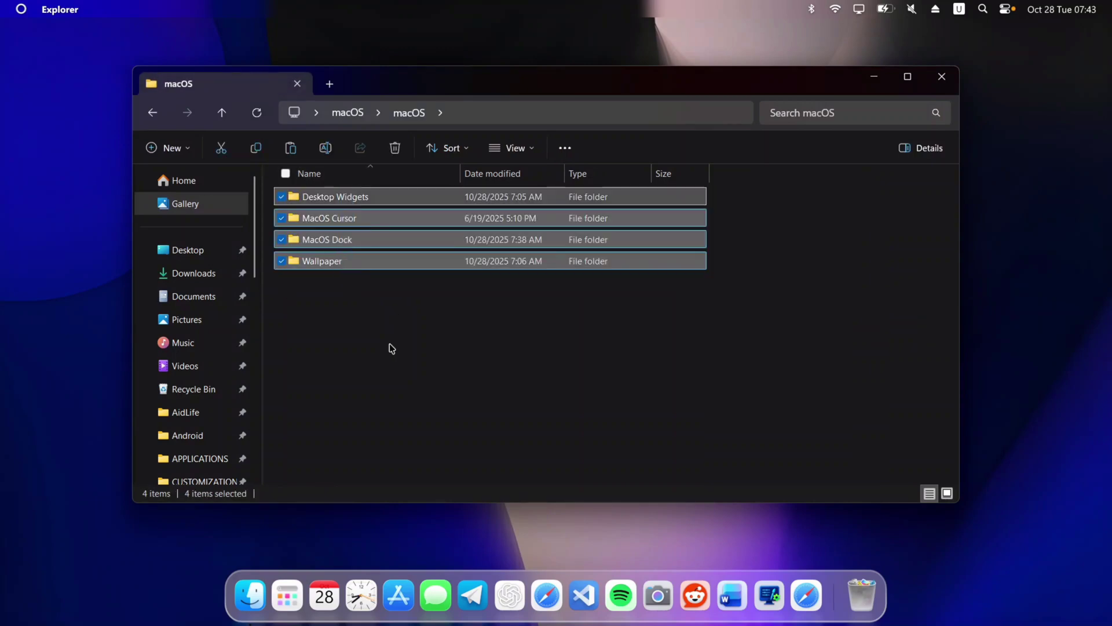
{"action": "left_click", "coordinate": [366, 303]}
{"action": "double_click", "coordinate": [350, 195]}
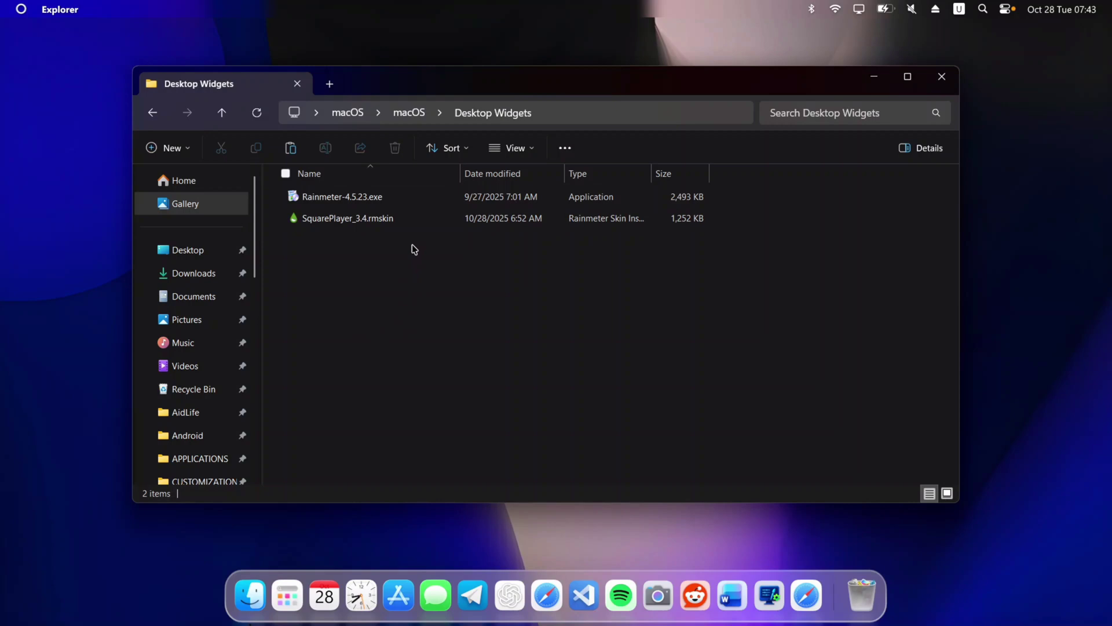
- Install Rainmeter 4.5.23 in English with the standard installation
{"action": "left_click", "coordinate": [346, 197]}
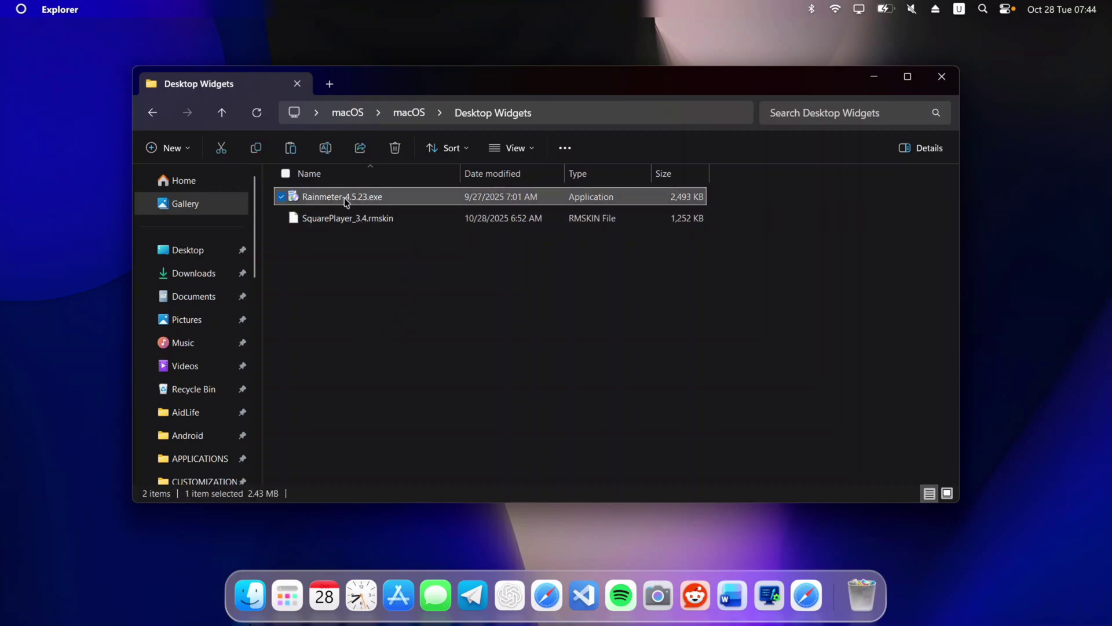
{"action": "double_click", "coordinate": [345, 197]}
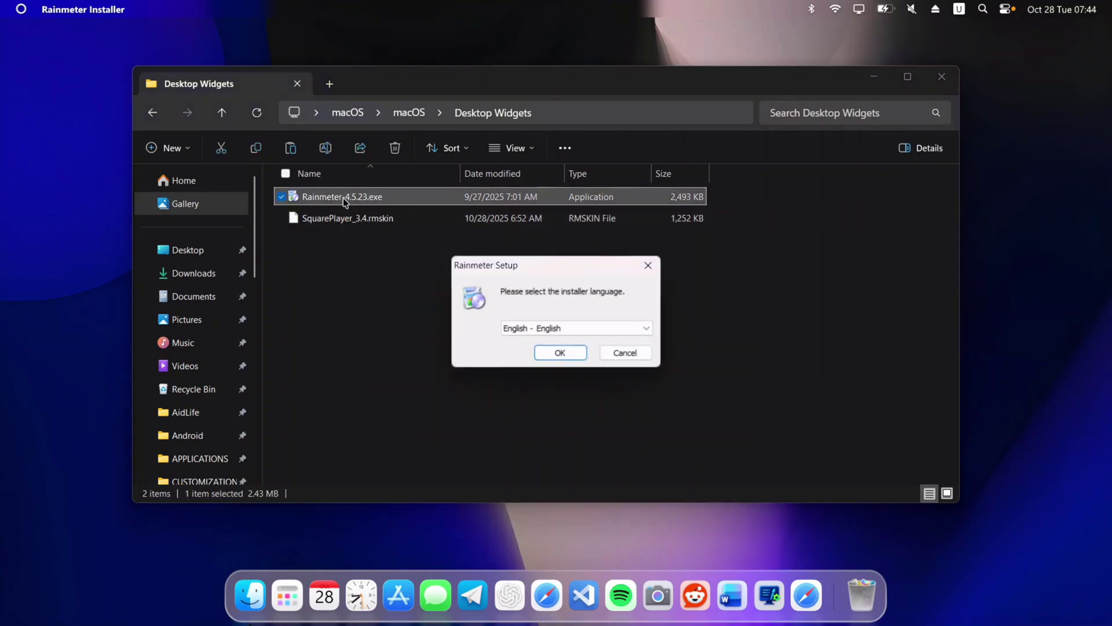
{"action": "left_click", "coordinate": [560, 353]}
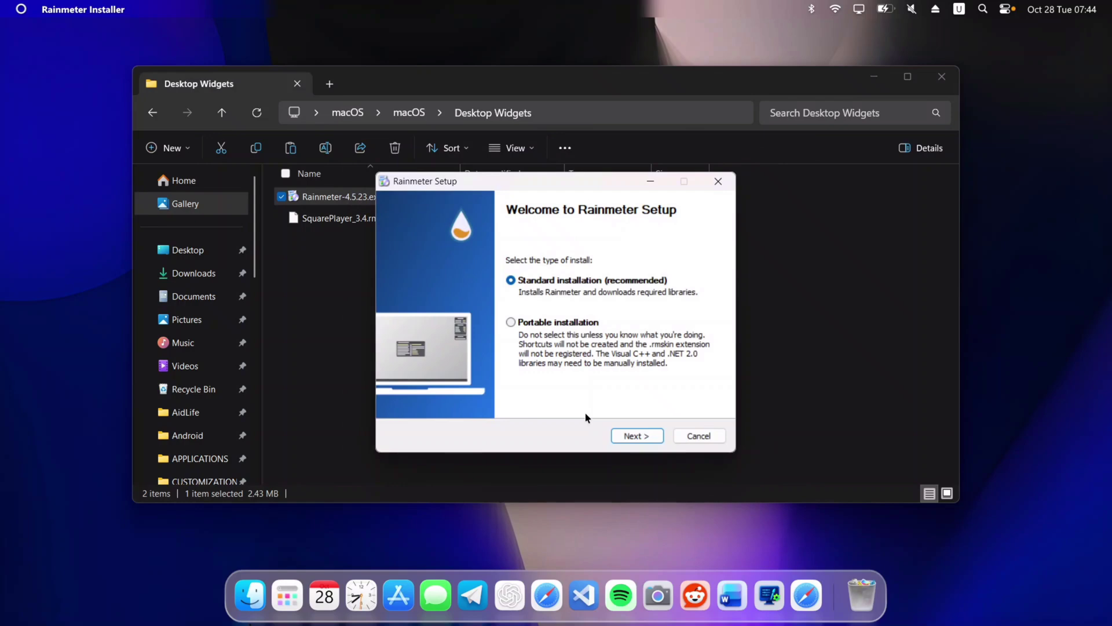
{"action": "left_click", "coordinate": [637, 443]}
{"action": "left_click", "coordinate": [640, 439]}
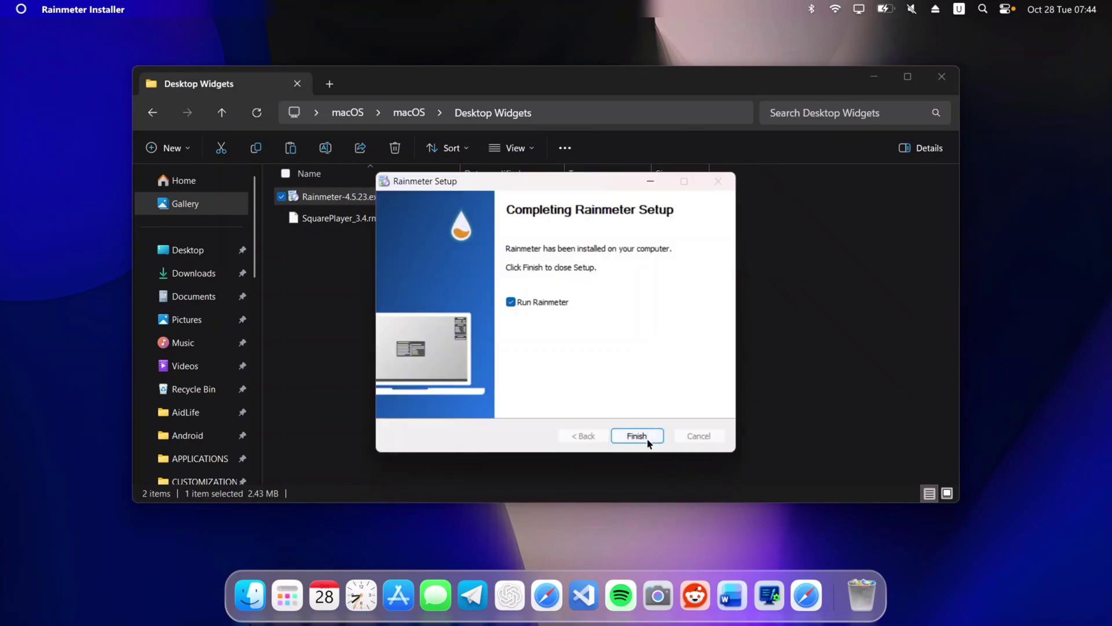
- Finish Rainmeter setup and unload the illustro welcome and clock widgets
{"action": "left_click", "coordinate": [658, 436]}
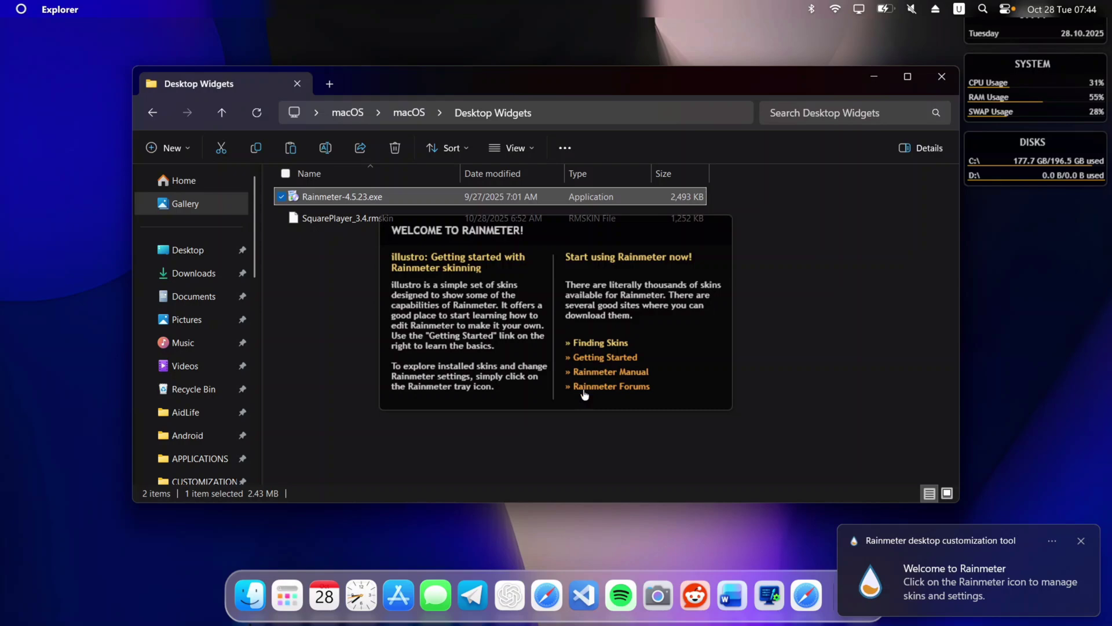
{"action": "right_click", "coordinate": [572, 284]}
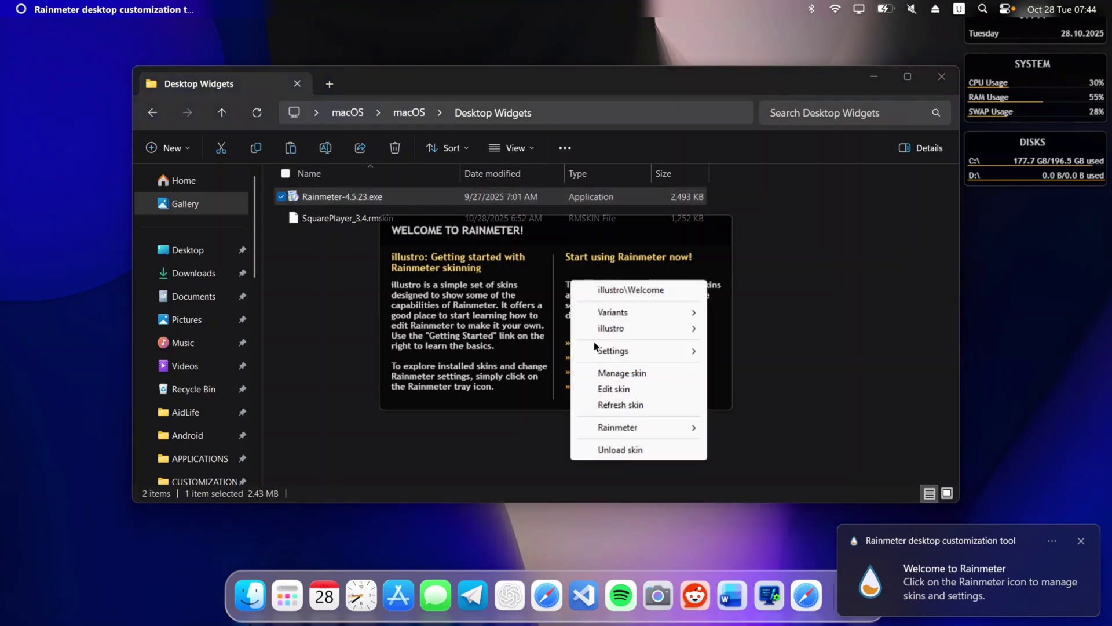
{"action": "left_click", "coordinate": [623, 449]}
{"action": "right_click", "coordinate": [992, 27]}
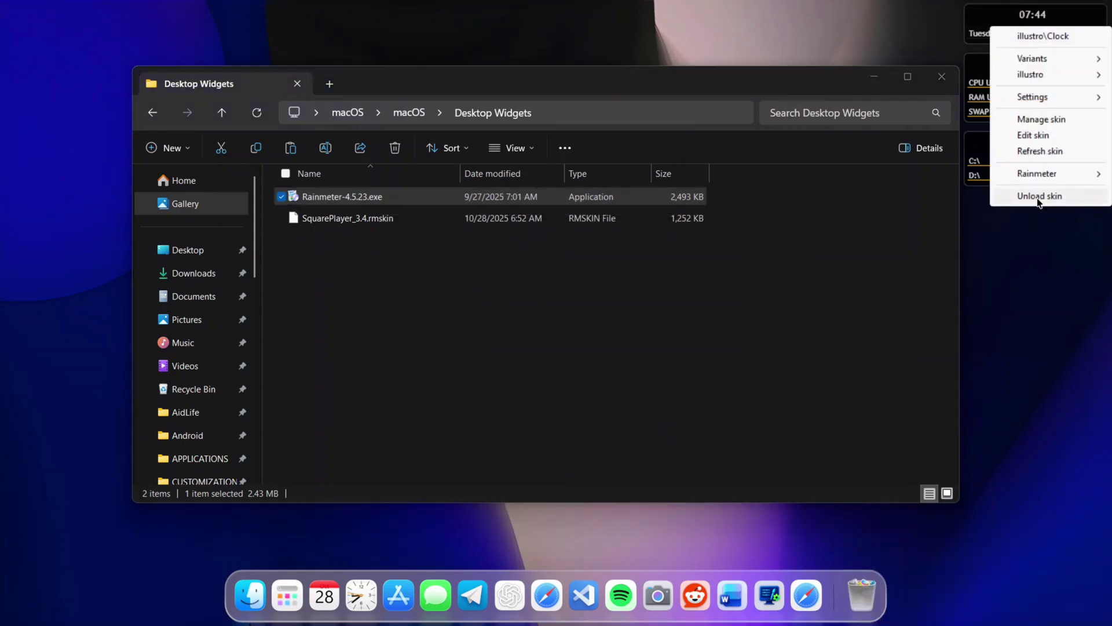
{"action": "left_click", "coordinate": [1039, 197]}
- Install the SquarePlayer_3.4.rmskin skin and close the Desktop Widgets folder
{"action": "left_click", "coordinate": [371, 218]}
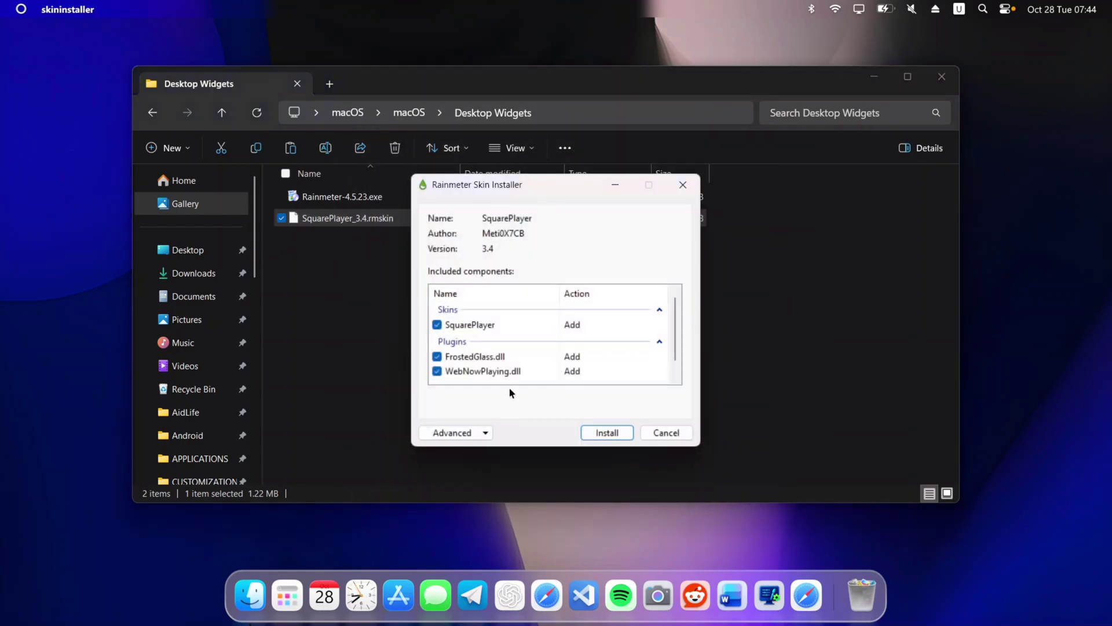
{"action": "left_click", "coordinate": [604, 433]}
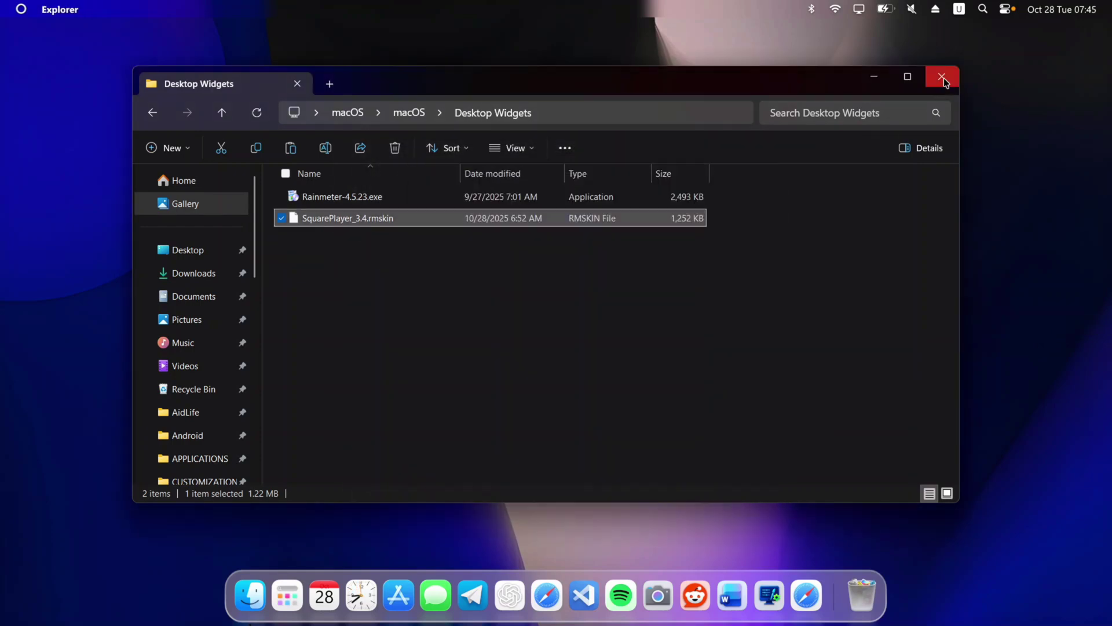
{"action": "left_click", "coordinate": [943, 77]}
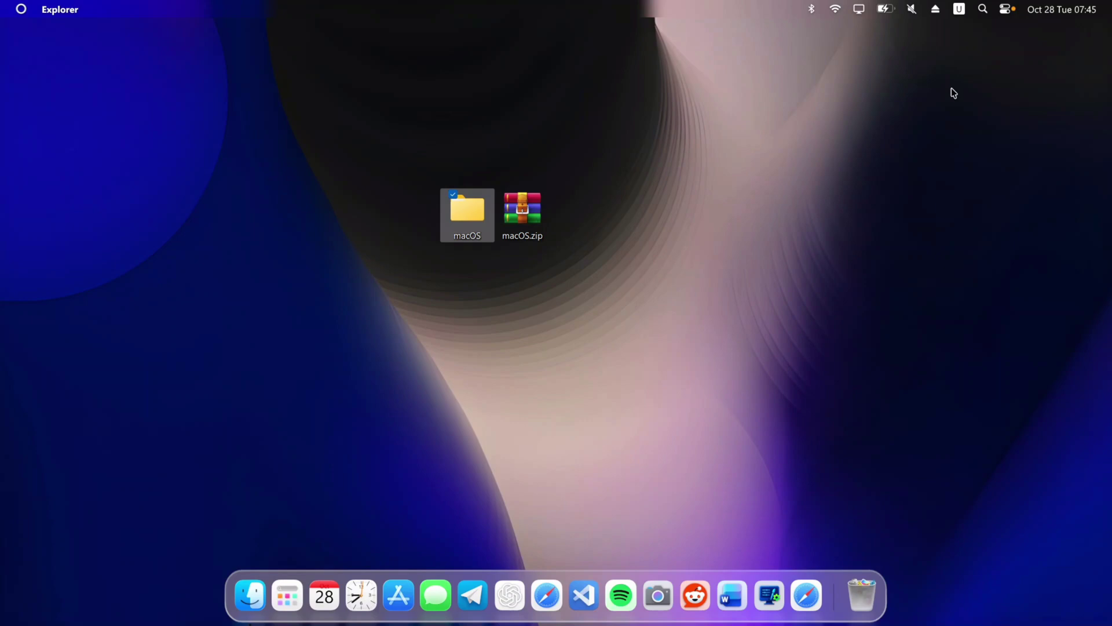
- Load SquarePlayerS2.ini from the SquarePlayer folder in Manage Rainmeter, then close the manager
{"action": "left_click", "coordinate": [936, 10]}
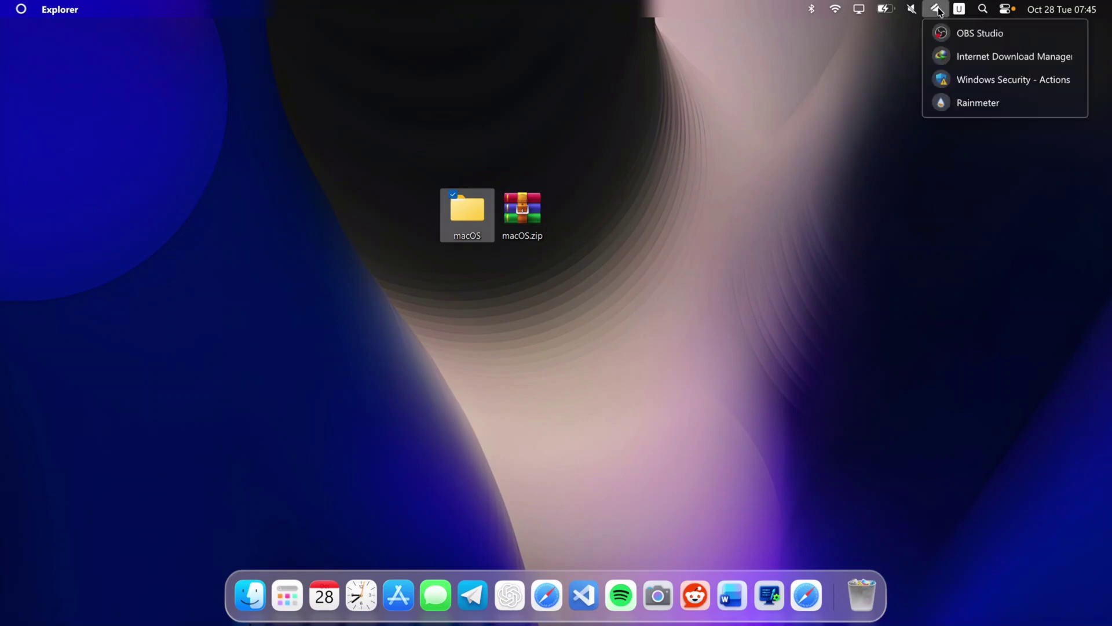
{"action": "left_click", "coordinate": [978, 104]}
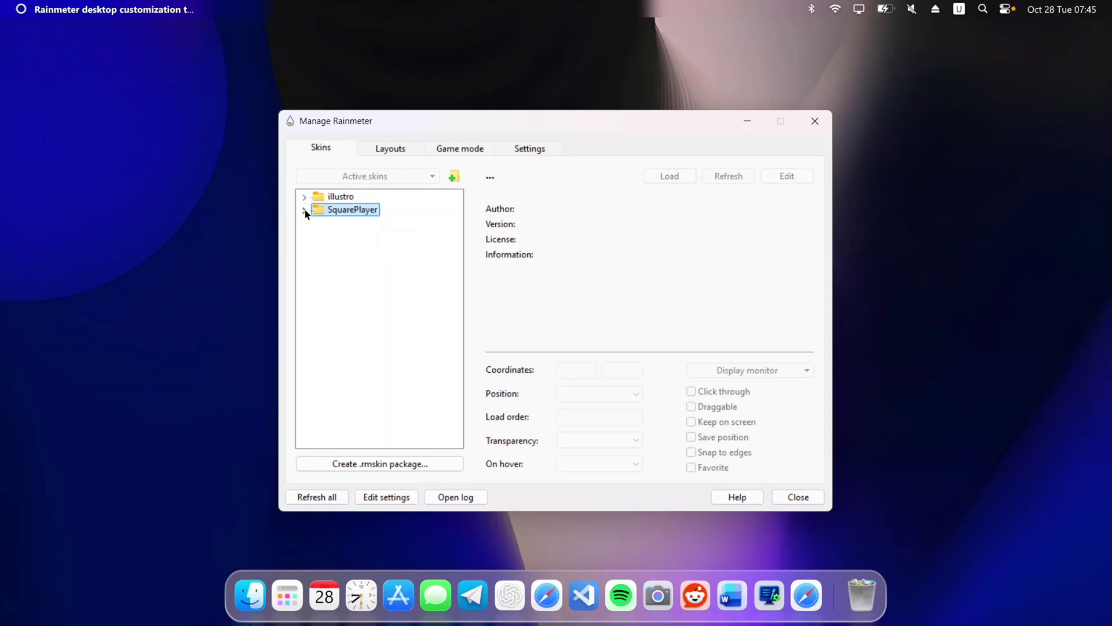
{"action": "left_click", "coordinate": [304, 210]}
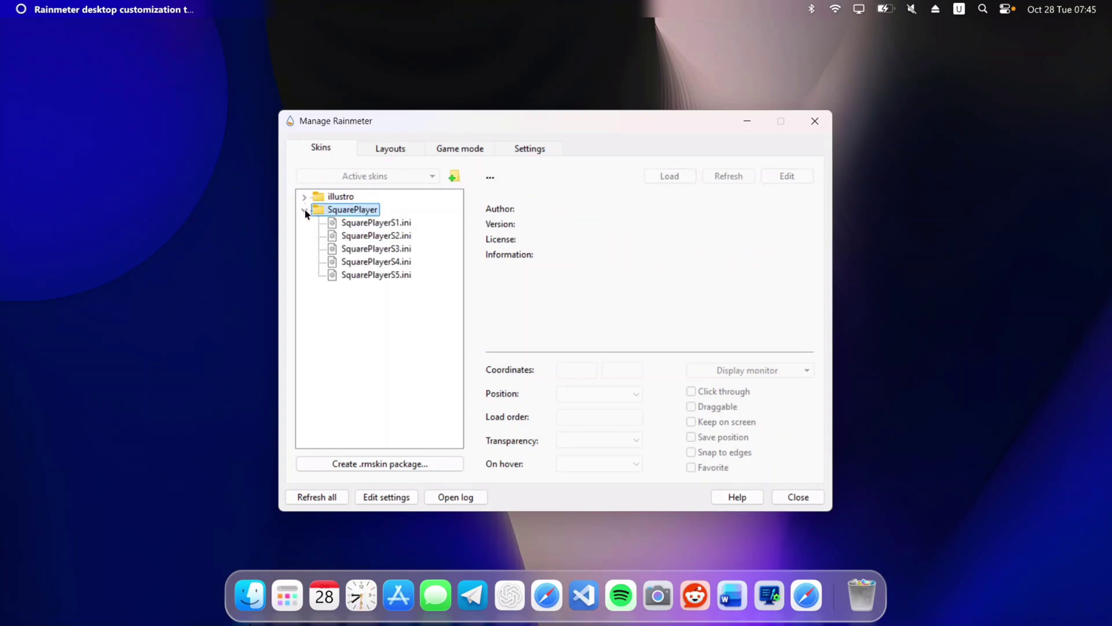
{"action": "left_click", "coordinate": [374, 225]}
{"action": "left_click", "coordinate": [383, 275]}
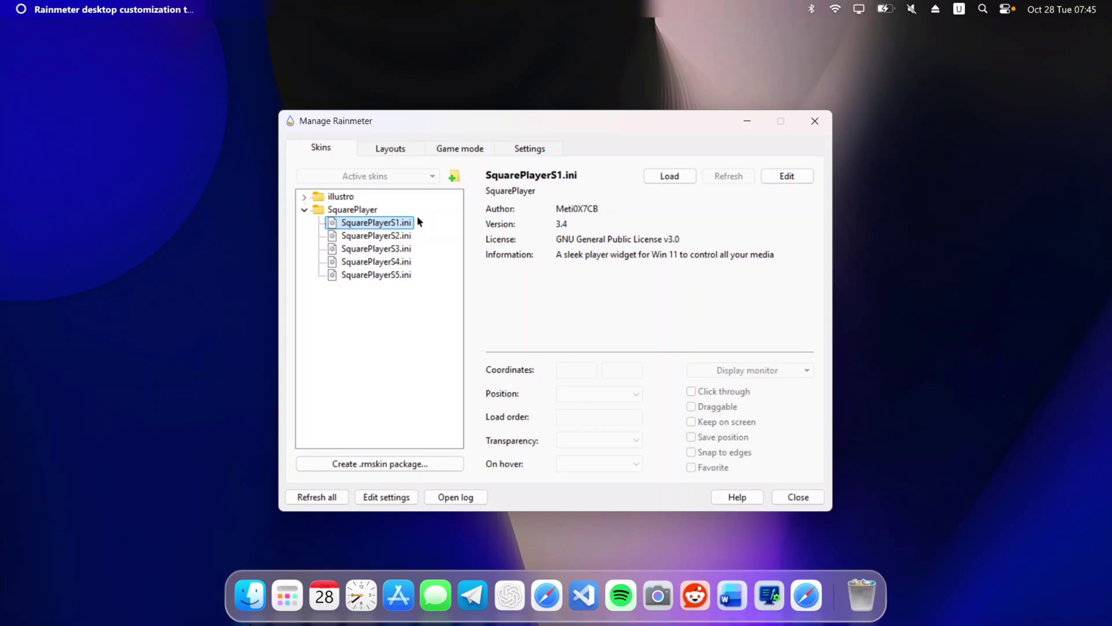
{"action": "left_click", "coordinate": [373, 236]}
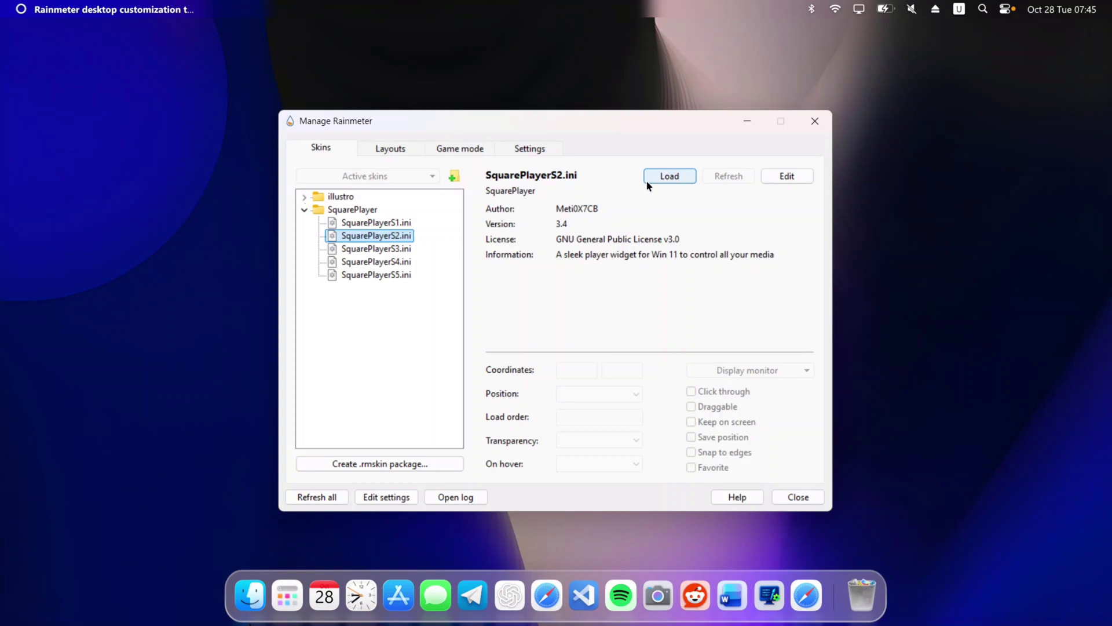
{"action": "left_click", "coordinate": [669, 176]}
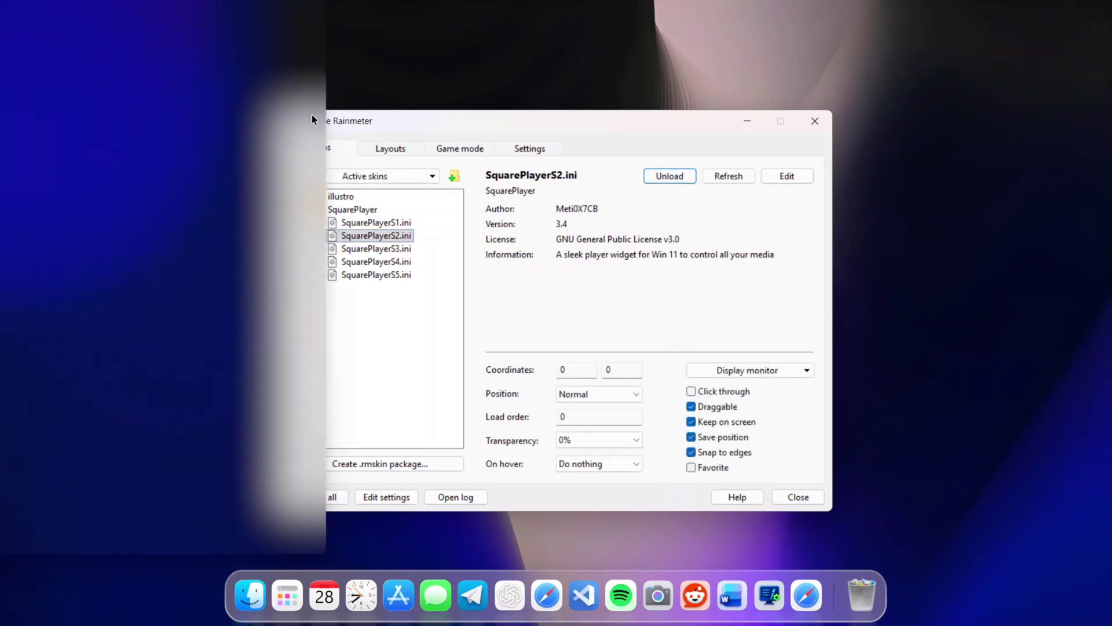
{"action": "left_click", "coordinate": [824, 121]}
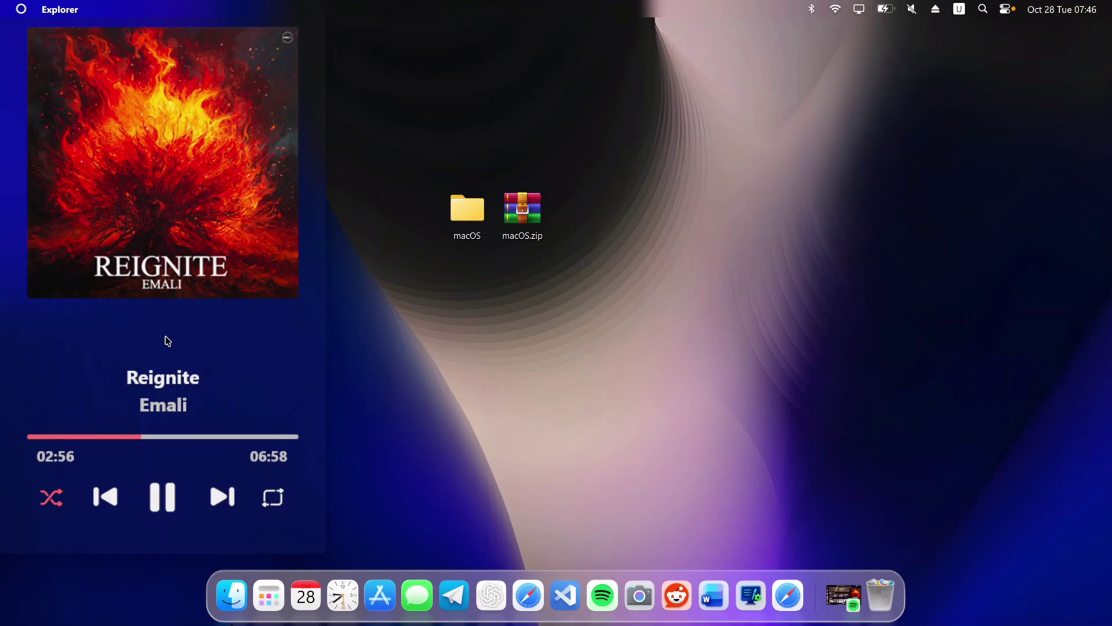
- Keep the SquarePlayer widget at the left and open its skin file via Edit skin
{"action": "left_click_drag", "start_coordinate": [261, 318], "coordinate": [658, 319]}
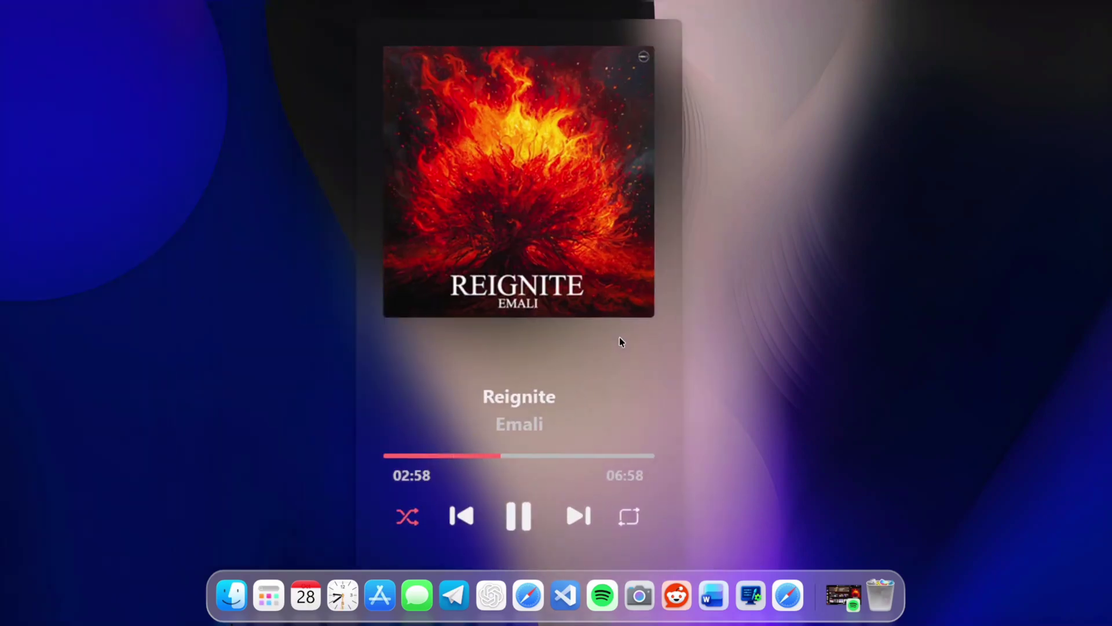
{"action": "left_click_drag", "start_coordinate": [620, 342], "coordinate": [288, 316]}
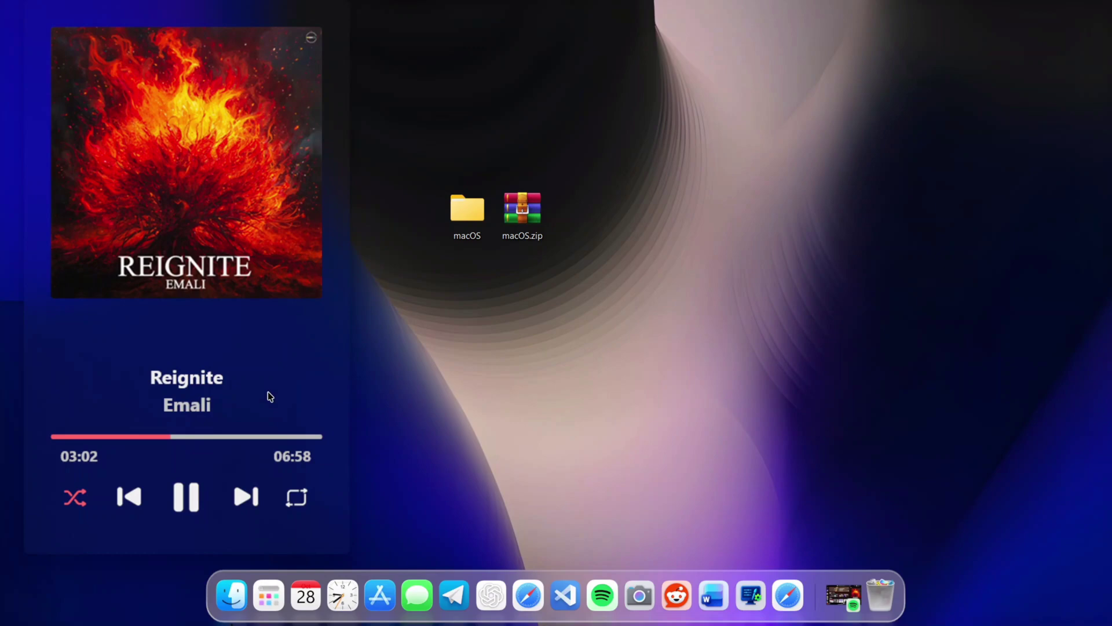
{"action": "right_click", "coordinate": [299, 348]}
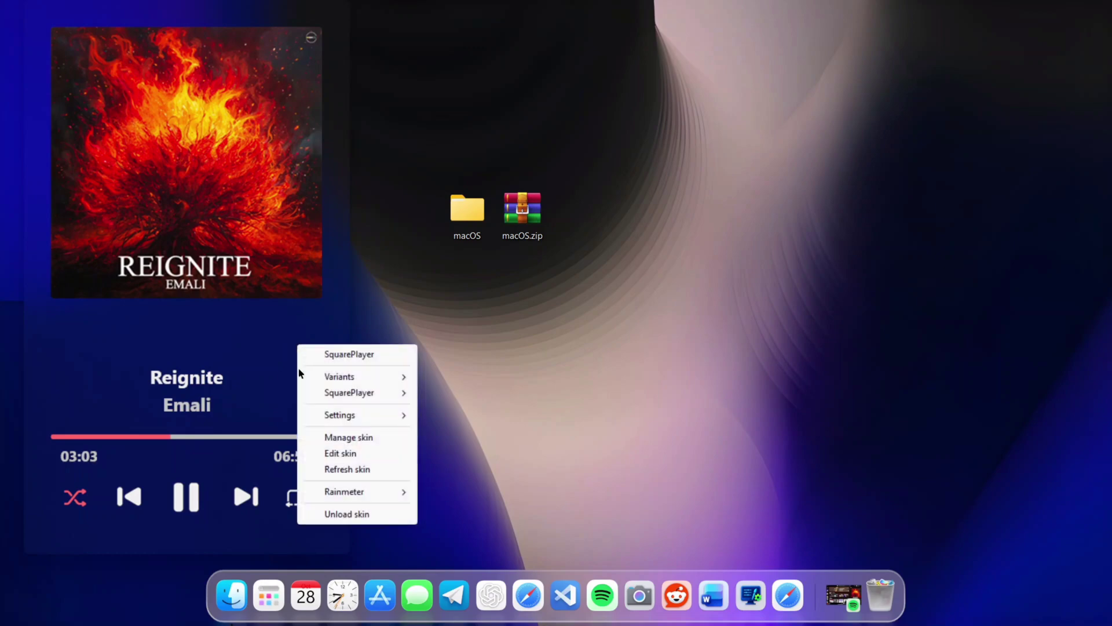
{"action": "left_click", "coordinate": [346, 455]}
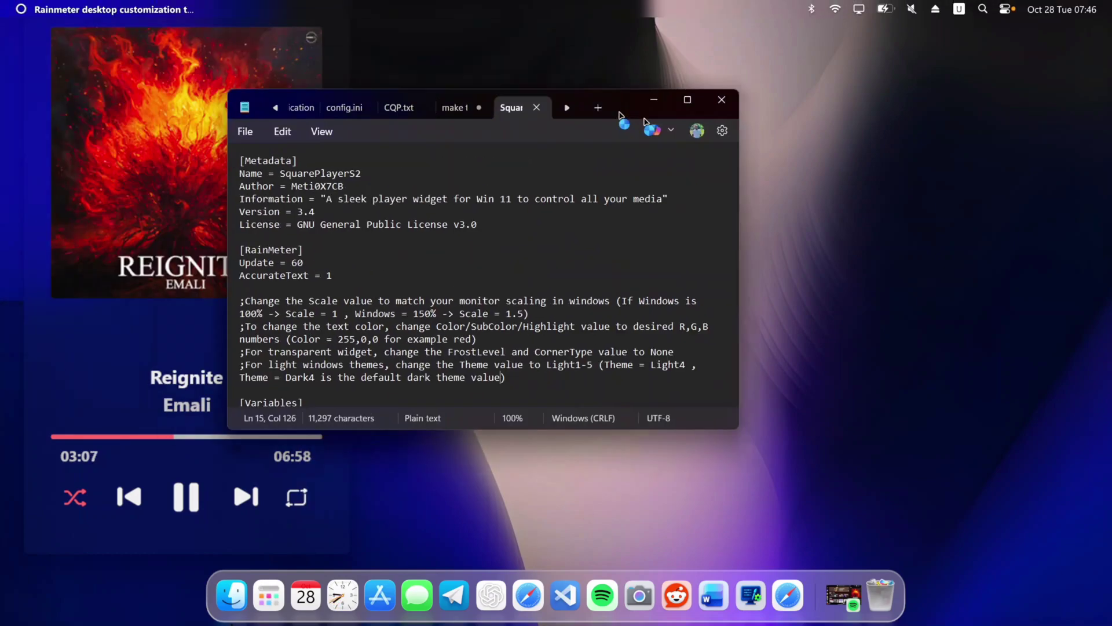
- Change Scale = 1.5 to 1.0 under [Variables] in the skin file and close Notepad
{"action": "left_click_drag", "start_coordinate": [619, 114], "coordinate": [813, 125]}
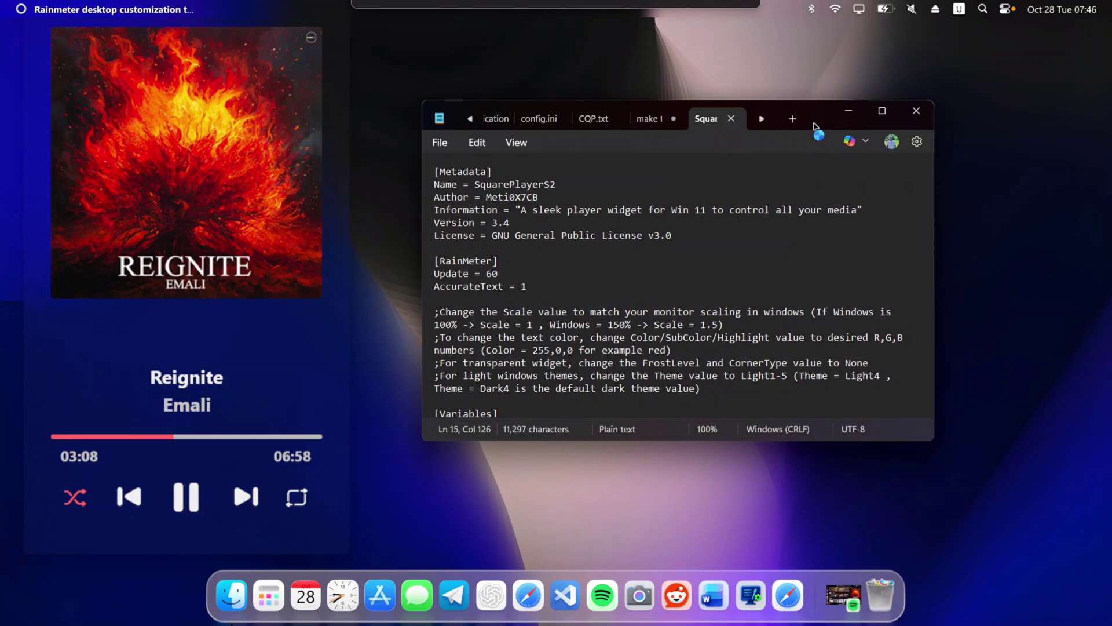
{"action": "scroll", "coordinate": [558, 265], "scroll_direction": "down", "scroll_amount": 5}
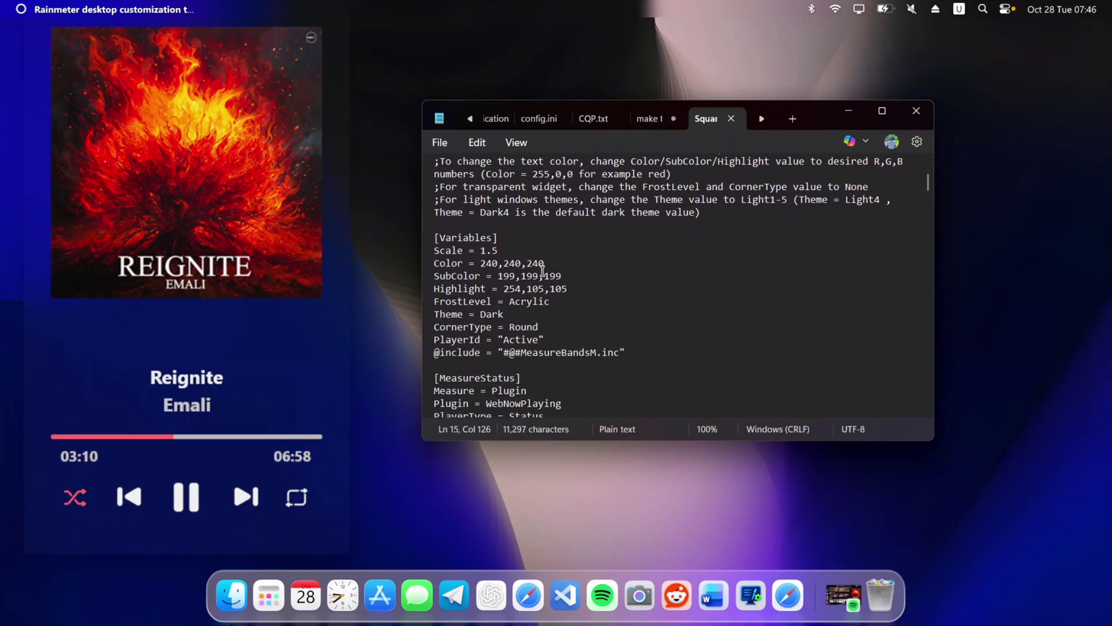
{"action": "left_click", "coordinate": [458, 257]}
{"action": "double_click", "coordinate": [456, 251]}
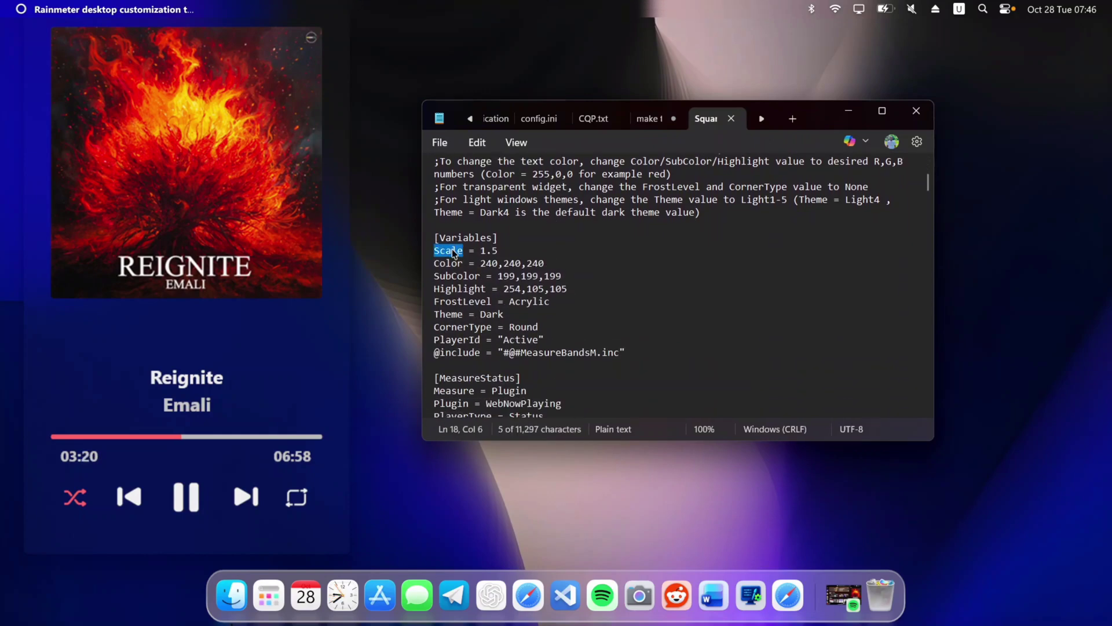
{"action": "left_click", "coordinate": [519, 244]}
{"action": "key", "text": "BackSpace"}
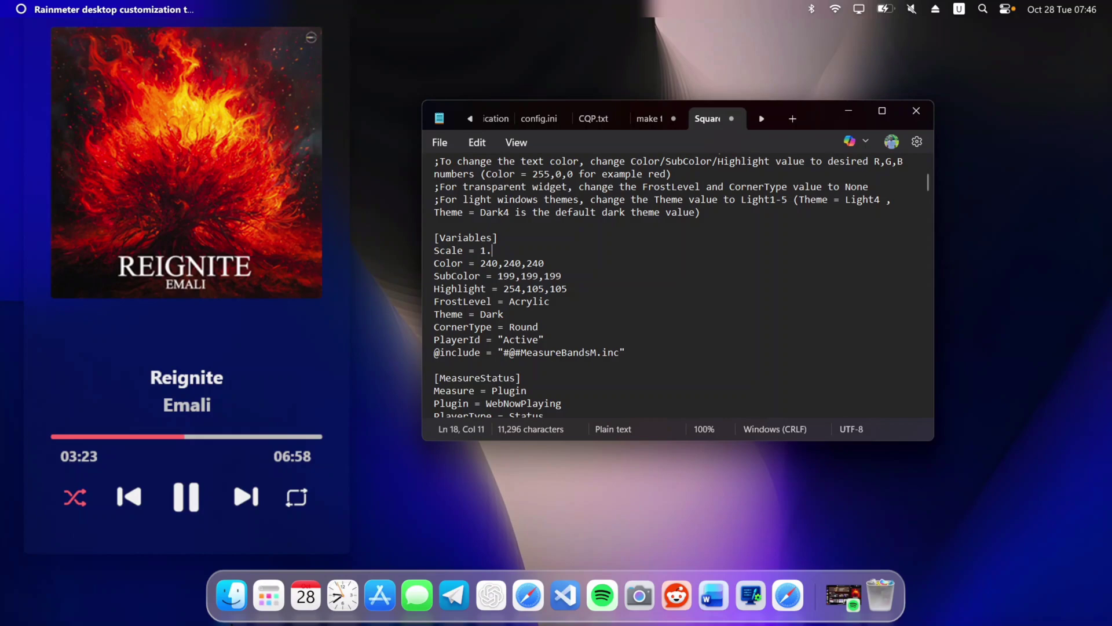
{"action": "type", "text": "0"}
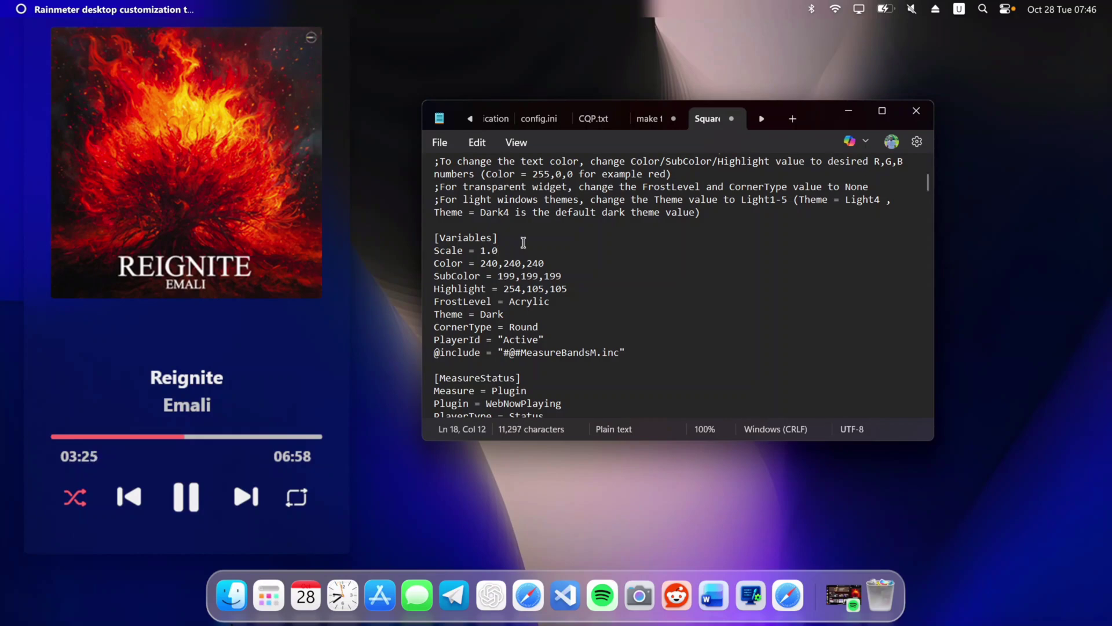
{"action": "left_click", "coordinate": [916, 111]}
- Refresh the SquarePlayer skin to apply the 1.0 scale and drag it to the right edge
{"action": "right_click", "coordinate": [271, 340]}
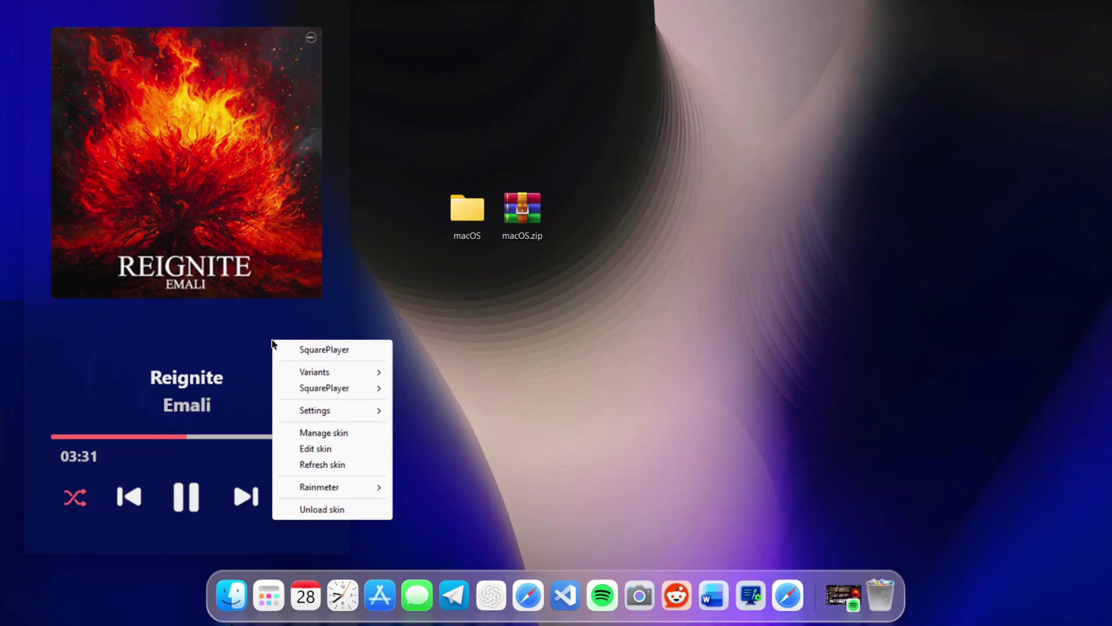
{"action": "left_click", "coordinate": [323, 465]}
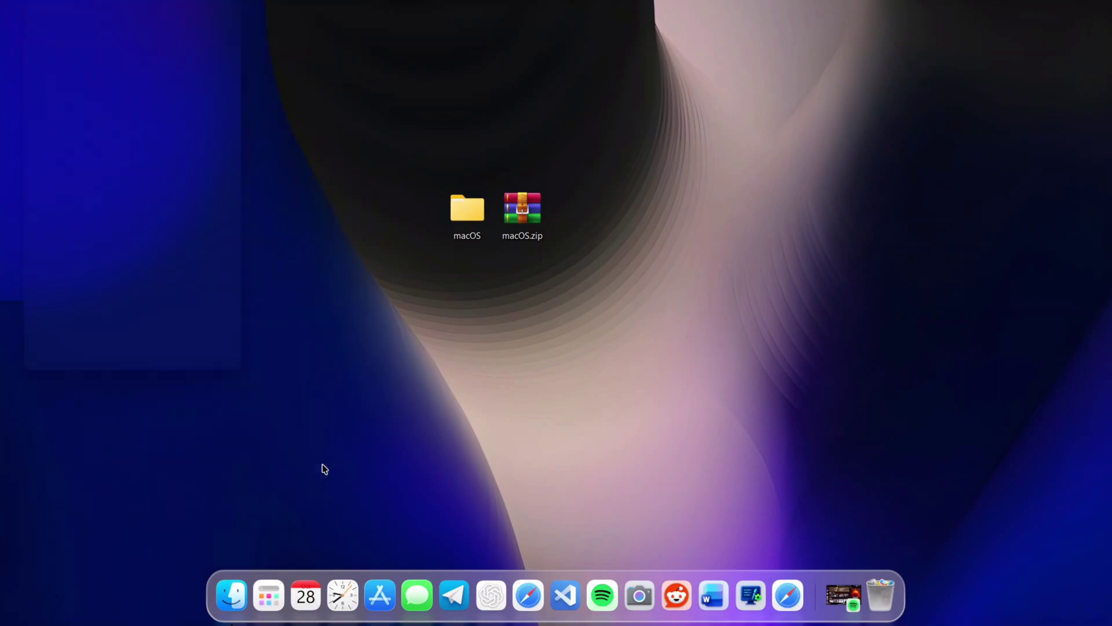
{"action": "left_click_drag", "start_coordinate": [506, 273], "coordinate": [583, 287]}
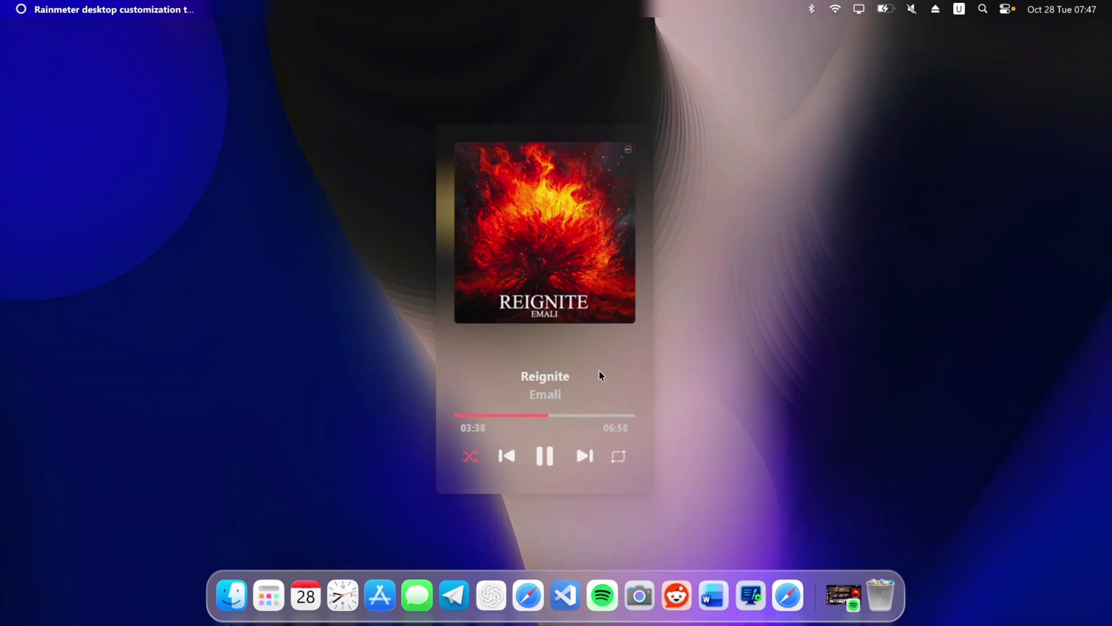
{"action": "left_click_drag", "start_coordinate": [599, 374], "coordinate": [1045, 348]}
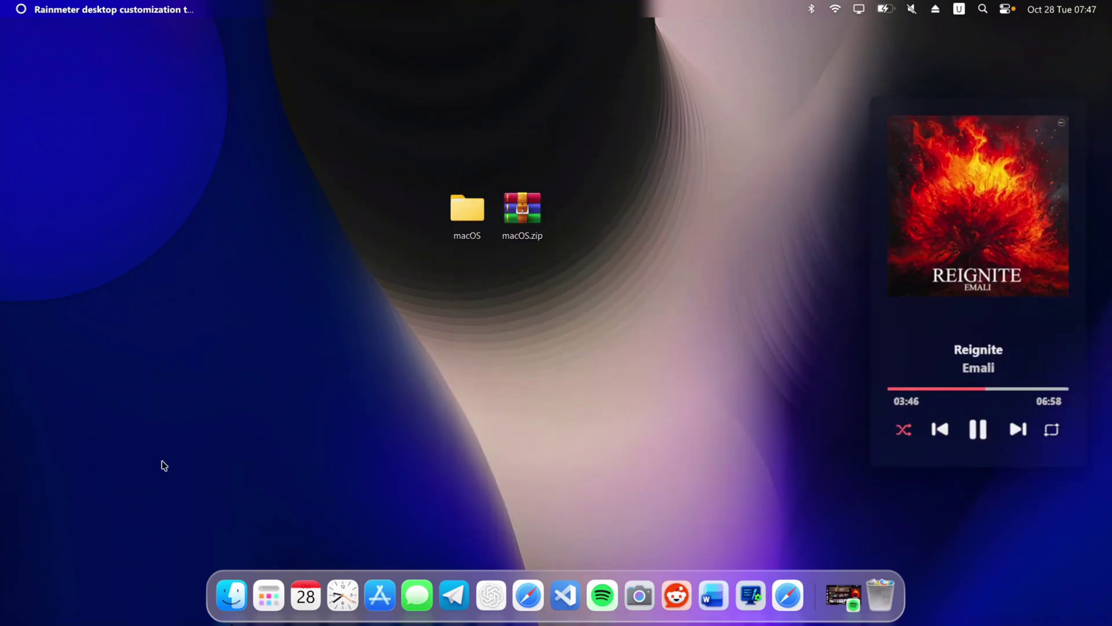
- Open MyDockFinder Preferences at the Stage Manager settings page
{"action": "right_click", "coordinate": [819, 594]}
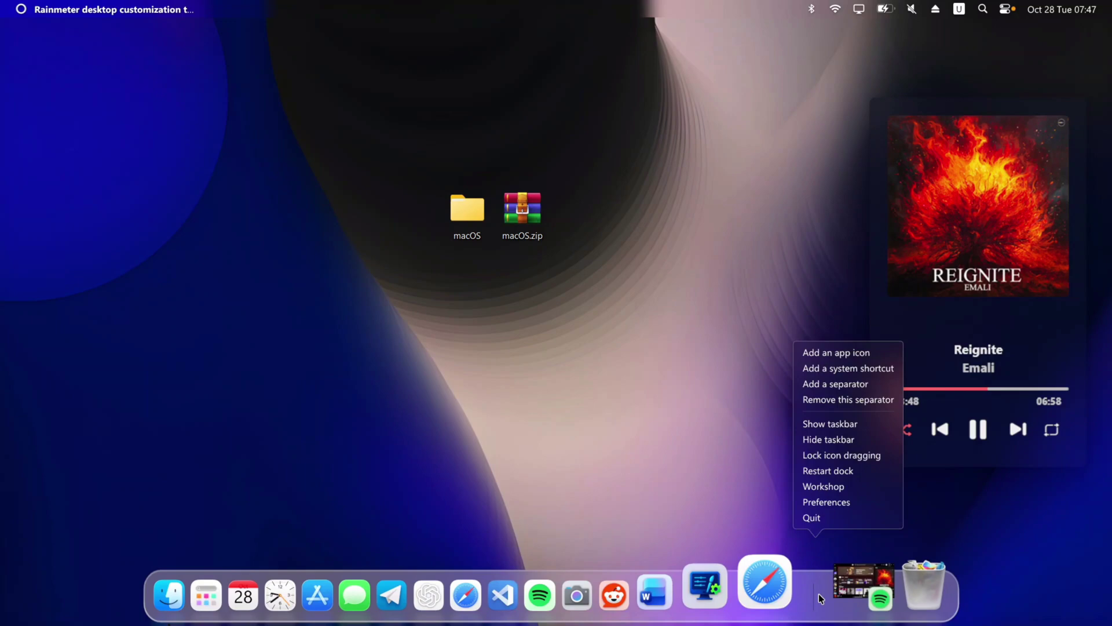
{"action": "left_click", "coordinate": [839, 499]}
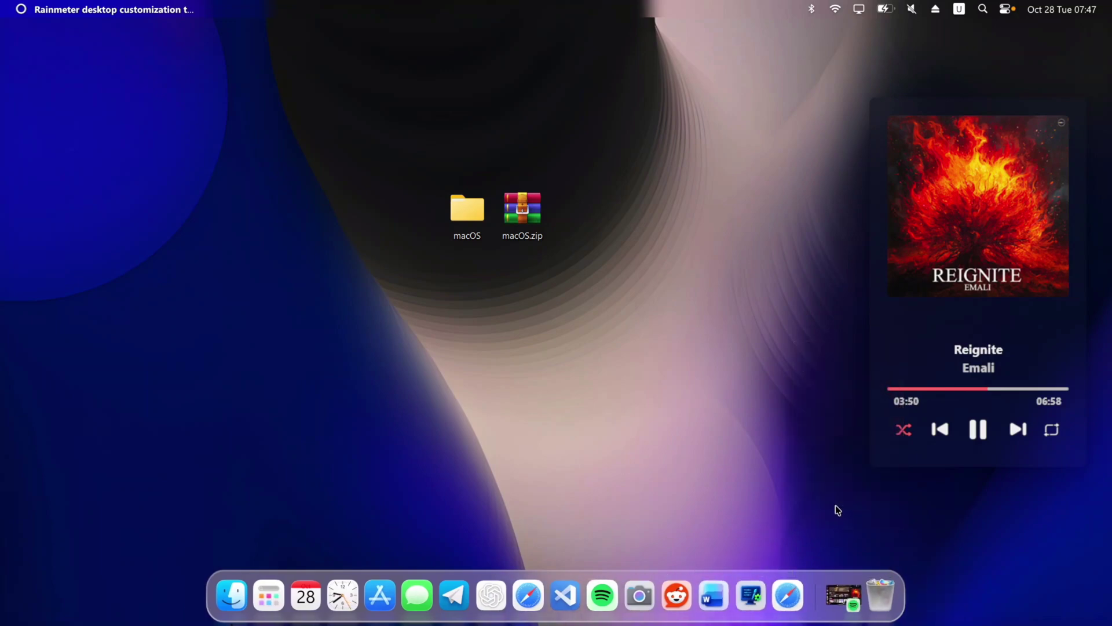
{"action": "left_click", "coordinate": [372, 320]}
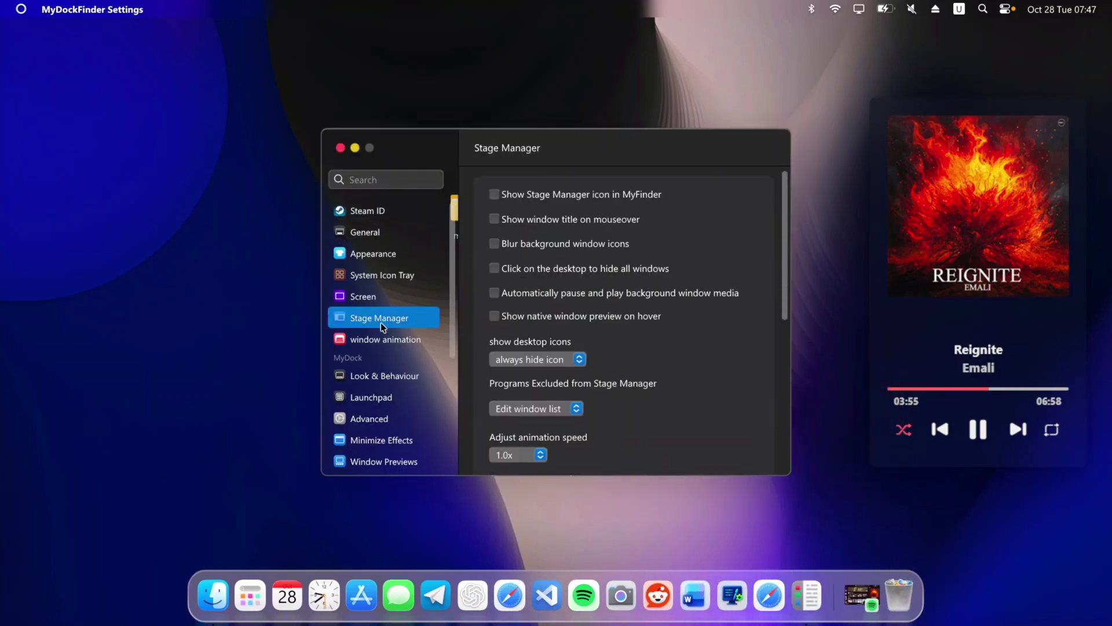
{"action": "scroll", "coordinate": [637, 307], "scroll_direction": "down", "scroll_amount": 5}
{"action": "scroll", "coordinate": [637, 310], "scroll_direction": "down", "scroll_amount": 4}
{"action": "scroll", "coordinate": [643, 305], "scroll_direction": "up", "scroll_amount": 2}
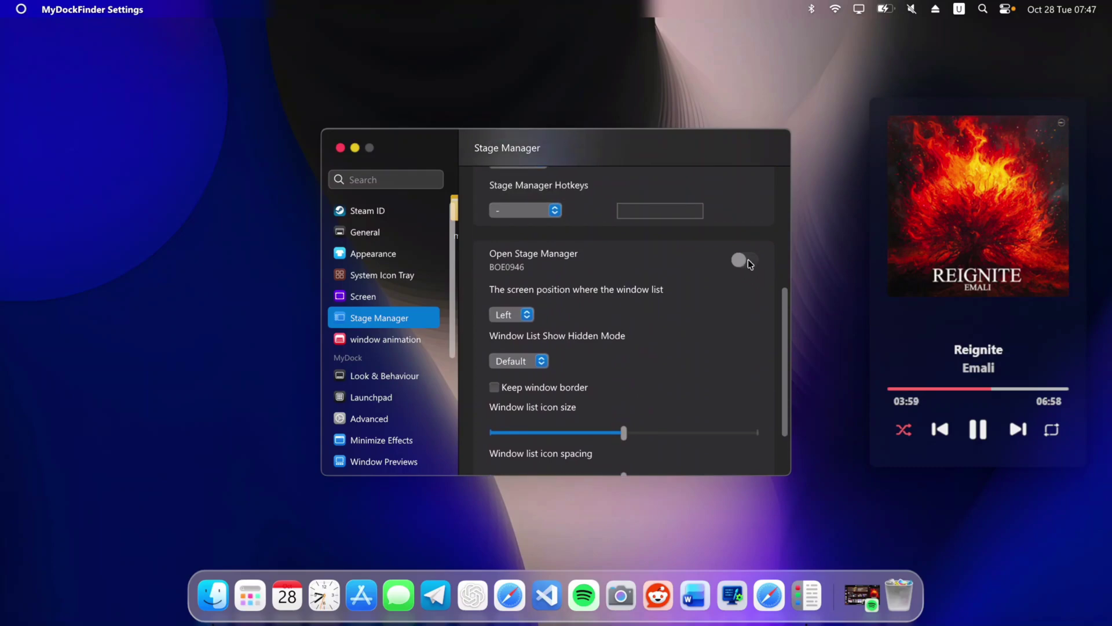
- Enable Open Stage Manager and enlarge the window list icons to size 162
{"action": "left_click", "coordinate": [746, 263]}
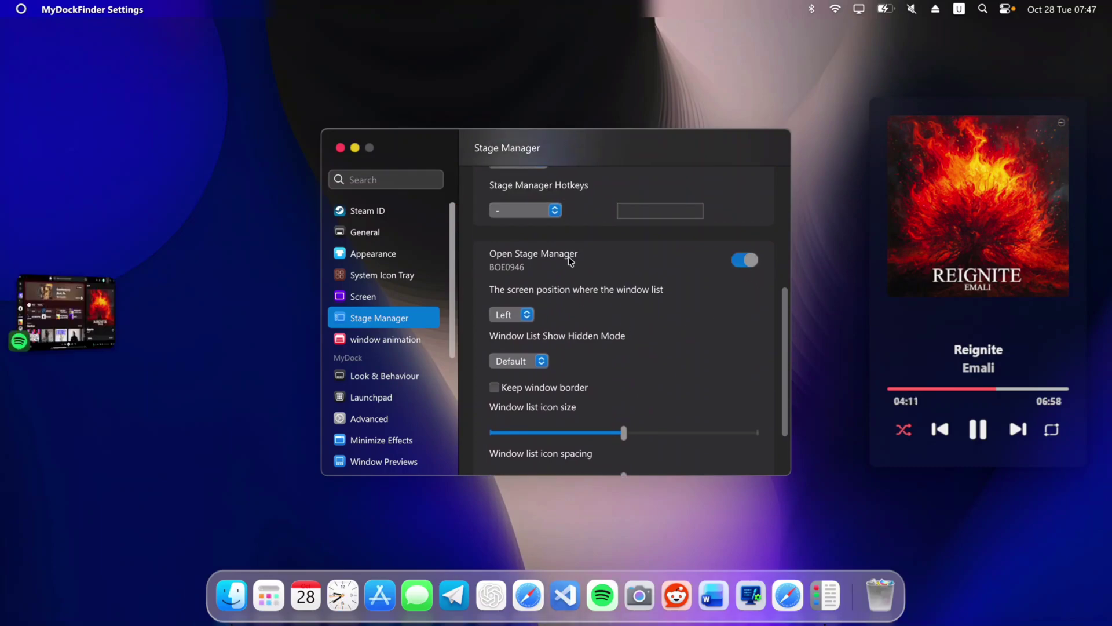
{"action": "scroll", "coordinate": [573, 267], "scroll_direction": "down", "scroll_amount": 3}
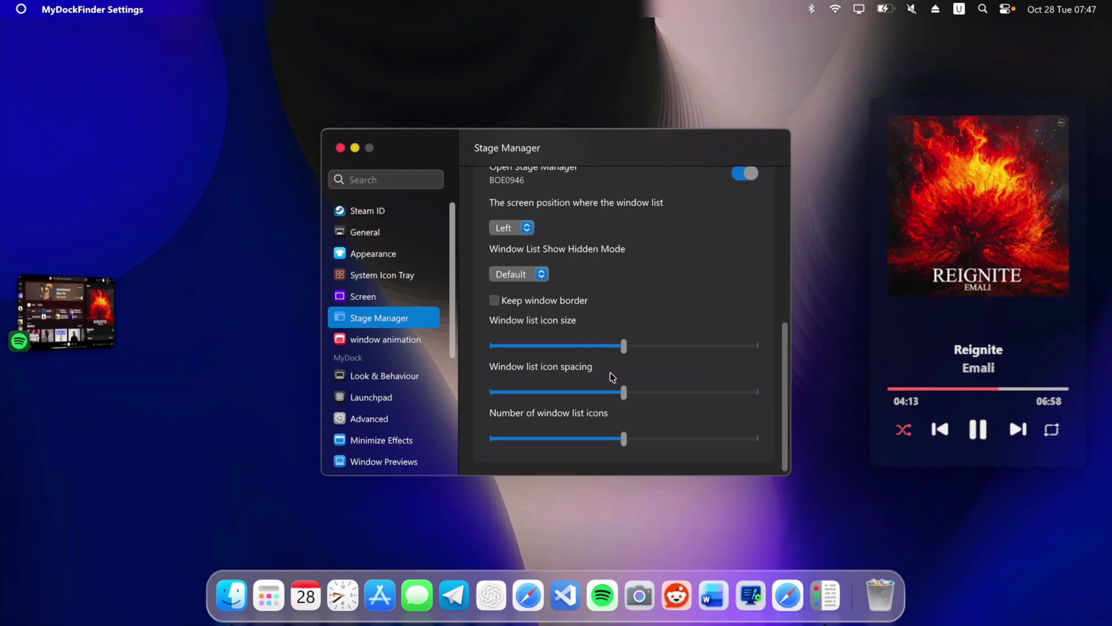
{"action": "left_click_drag", "start_coordinate": [626, 350], "coordinate": [702, 359]}
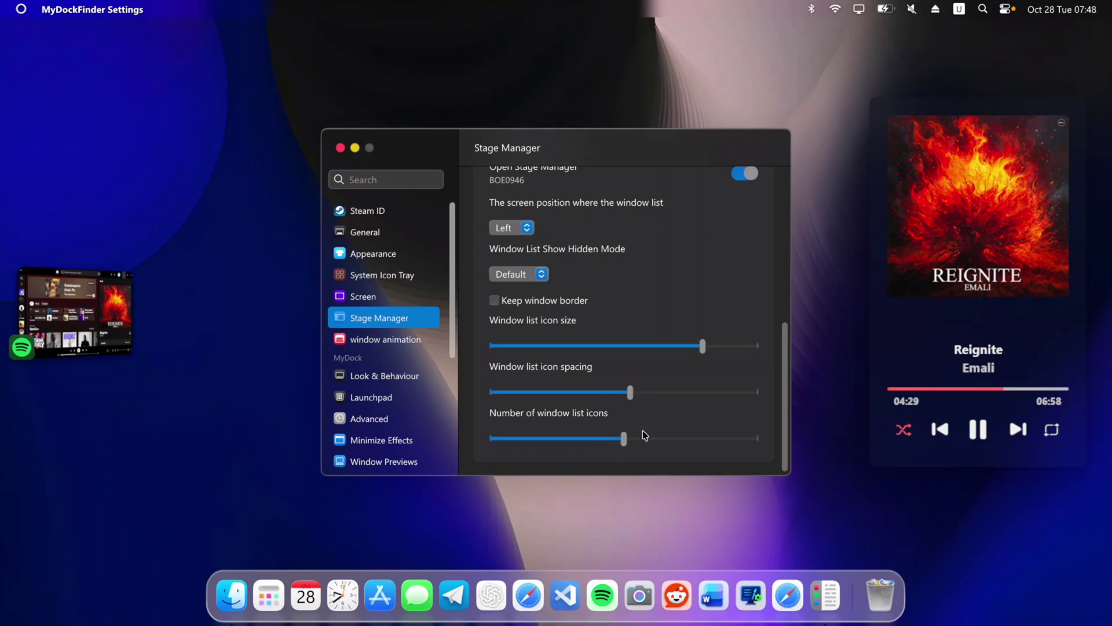
{"action": "scroll", "coordinate": [603, 278], "scroll_direction": "up", "scroll_amount": 10}
{"action": "scroll", "coordinate": [558, 336], "scroll_direction": "down", "scroll_amount": 5}
{"action": "scroll", "coordinate": [578, 356], "scroll_direction": "up", "scroll_amount": 10}
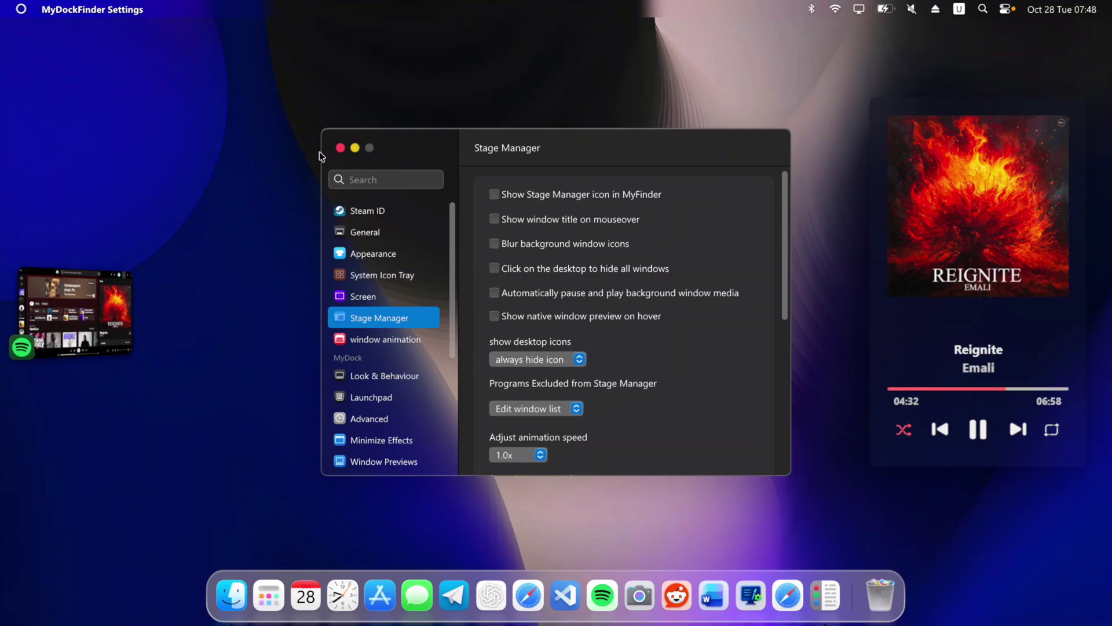
- Close the dock preferences, open This PC in File Explorer and park it in the side strip
{"action": "left_click", "coordinate": [340, 148]}
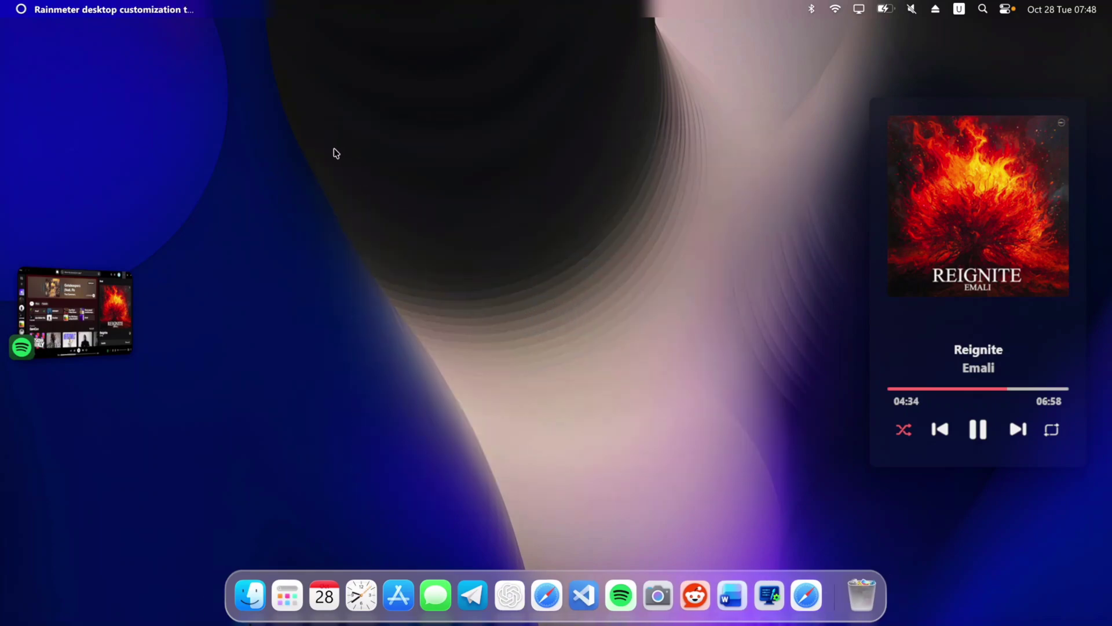
{"action": "left_click", "coordinate": [243, 583]}
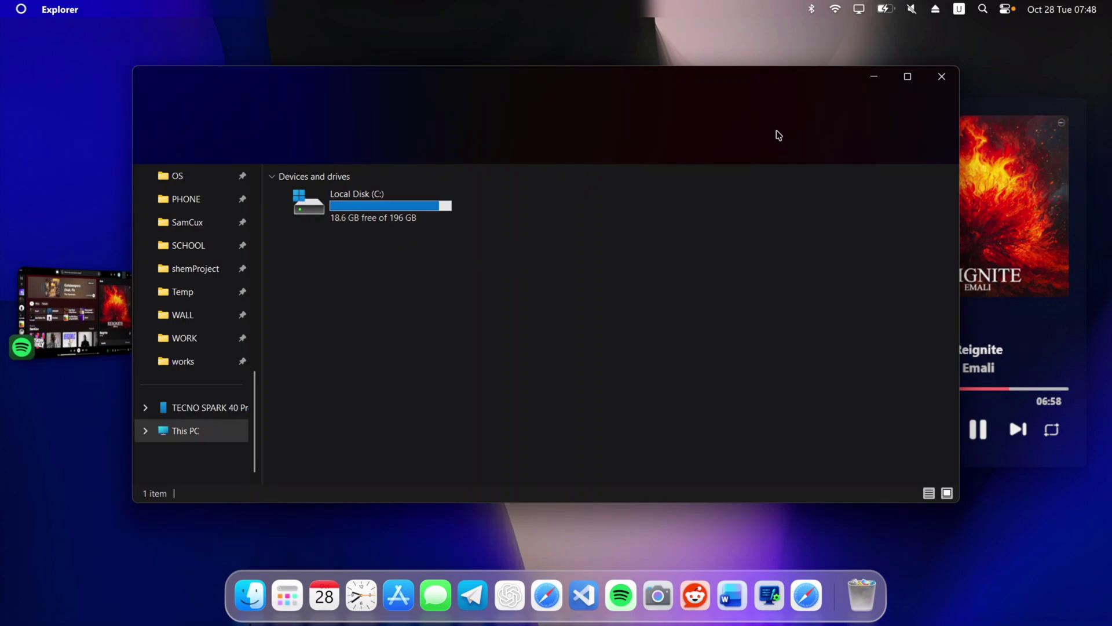
{"action": "left_click", "coordinate": [875, 78]}
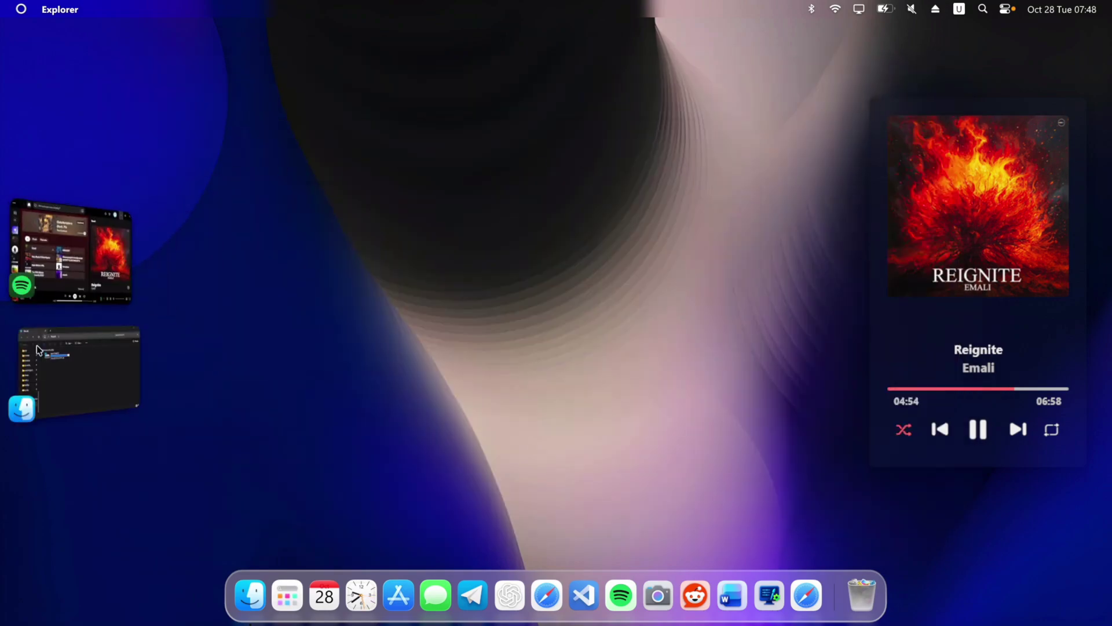
- Switch between the Explorer and Spotify thumbnails, park Spotify in the strip, and reopen File Explorer
{"action": "left_click", "coordinate": [62, 385]}
{"action": "left_click", "coordinate": [73, 322]}
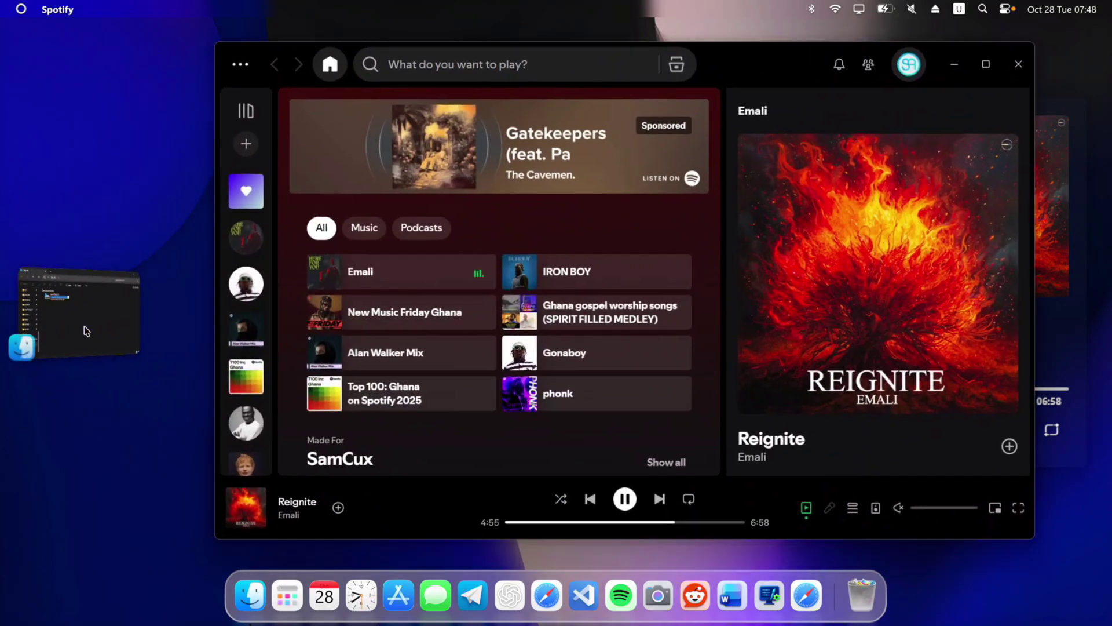
{"action": "left_click", "coordinate": [84, 324]}
{"action": "left_click", "coordinate": [87, 336]}
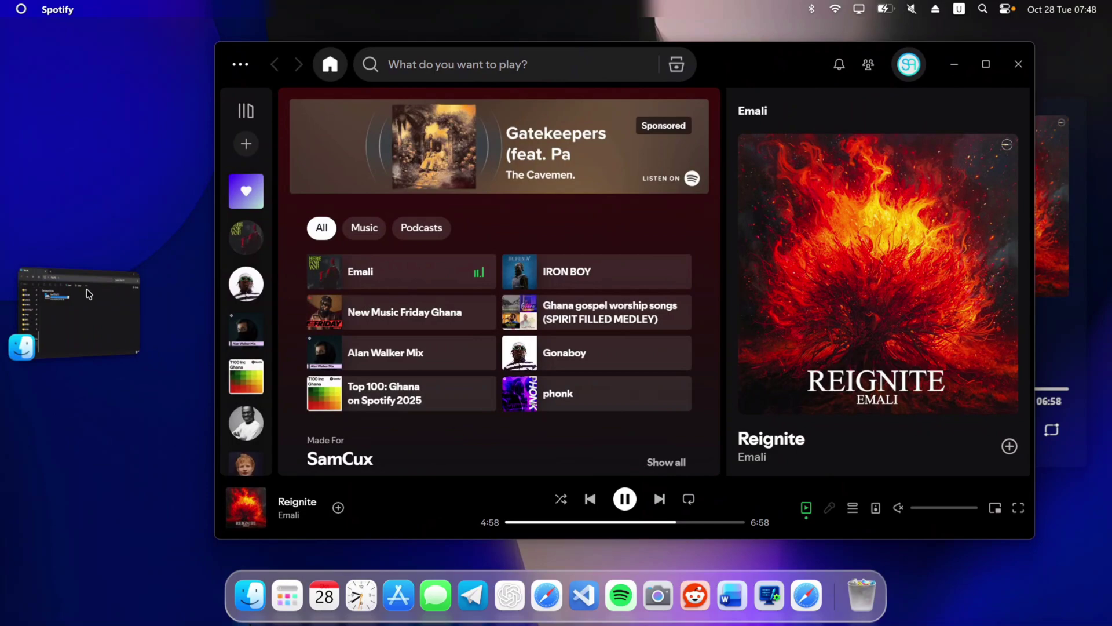
{"action": "left_click", "coordinate": [96, 325]}
{"action": "left_click", "coordinate": [104, 349]}
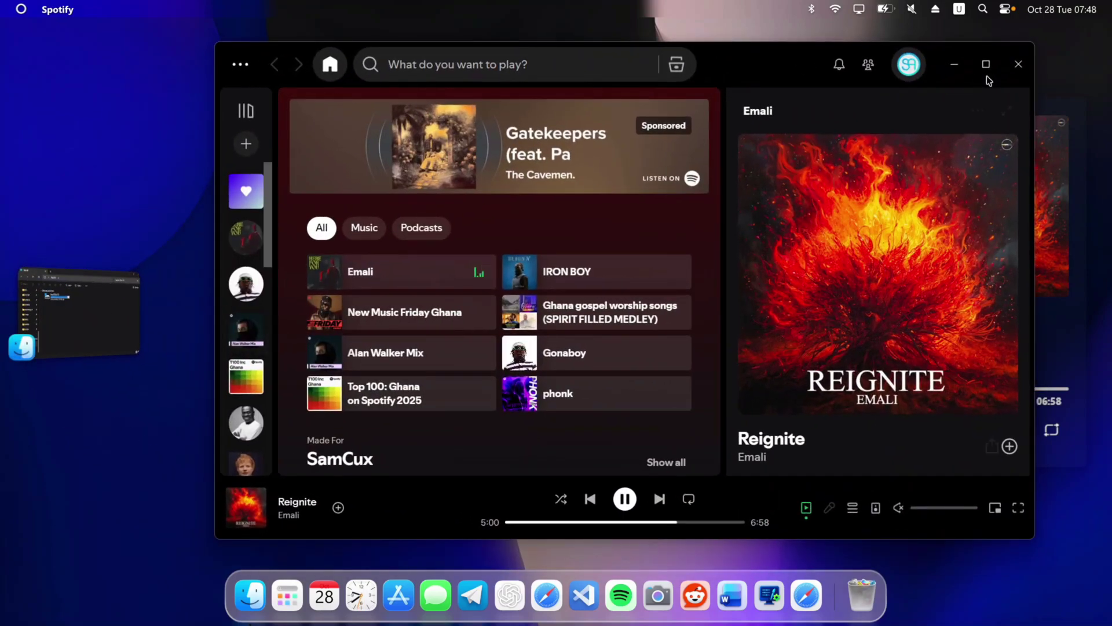
{"action": "left_click", "coordinate": [972, 65]}
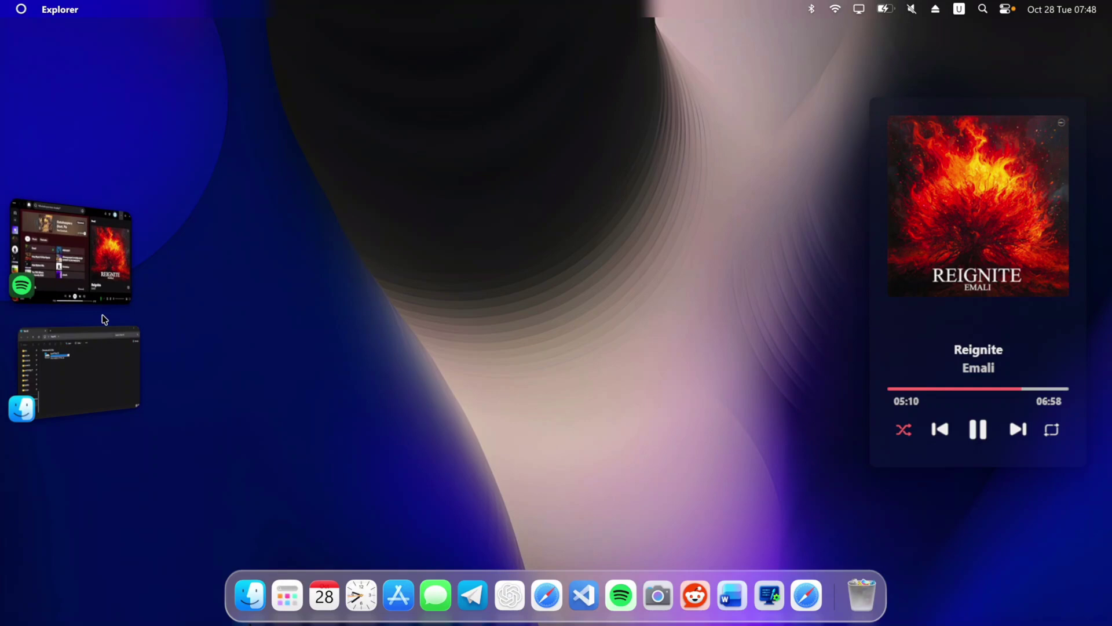
{"action": "left_click", "coordinate": [248, 579]}
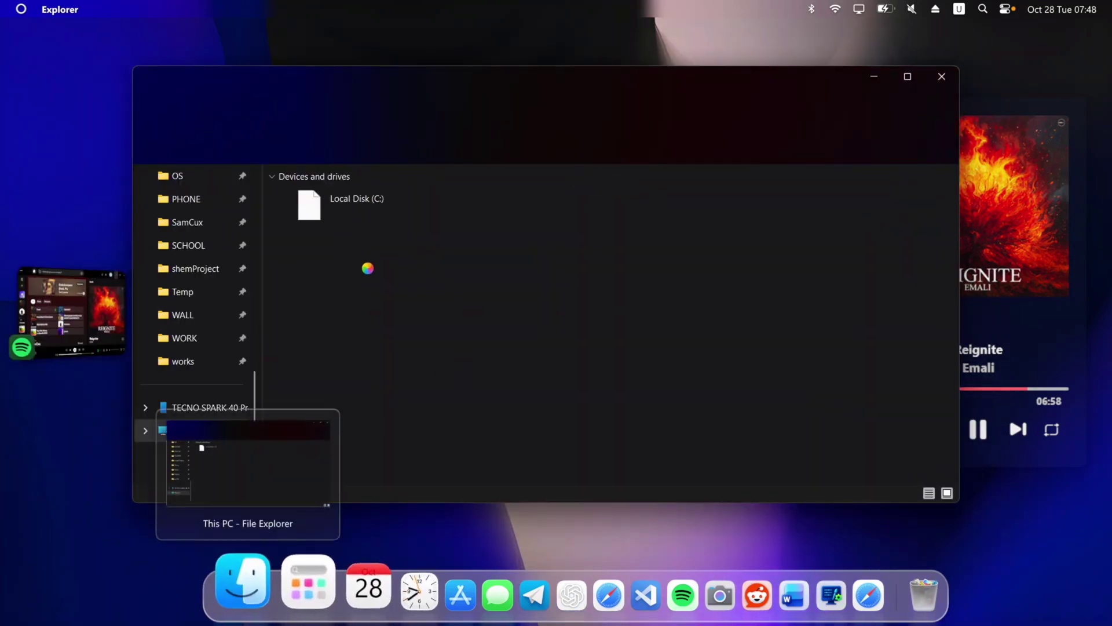
- Navigate to the Desktop > macOS > macOS > Wallpaper folder in File Explorer
{"action": "scroll", "coordinate": [243, 261], "scroll_direction": "up", "scroll_amount": 8}
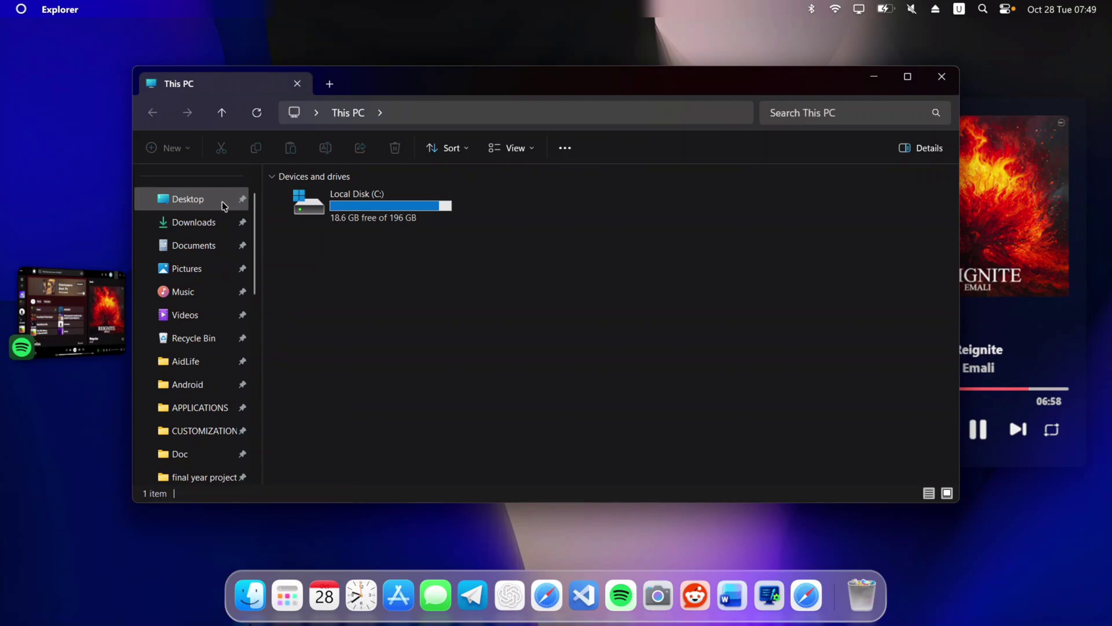
{"action": "left_click", "coordinate": [220, 200]}
{"action": "left_click", "coordinate": [342, 226]}
{"action": "double_click", "coordinate": [342, 226]}
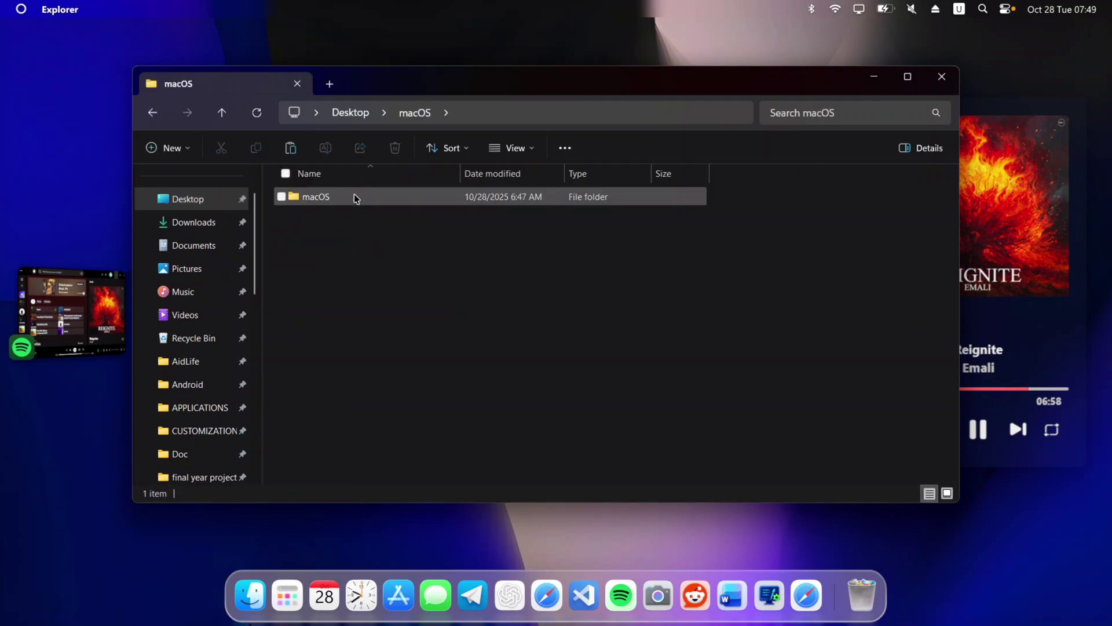
{"action": "double_click", "coordinate": [356, 196]}
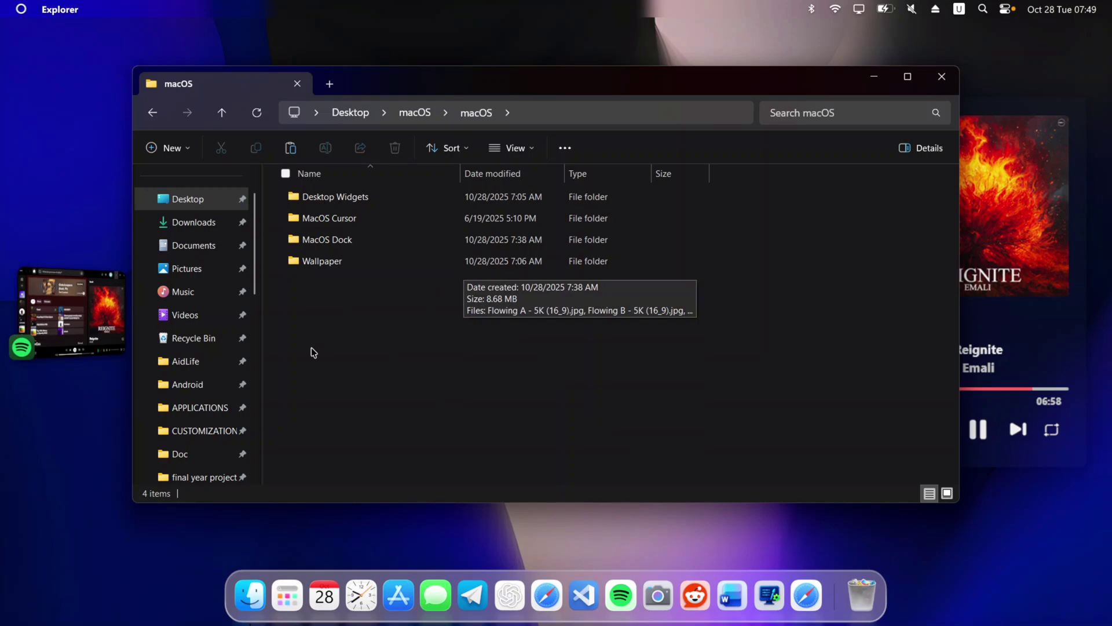
{"action": "double_click", "coordinate": [353, 264]}
- Set Flowing B - 5K (16_9).jpg as the desktop background and park Explorer in the side strip
{"action": "left_click_drag", "start_coordinate": [729, 230], "coordinate": [339, 216]}
{"action": "left_click", "coordinate": [409, 276]}
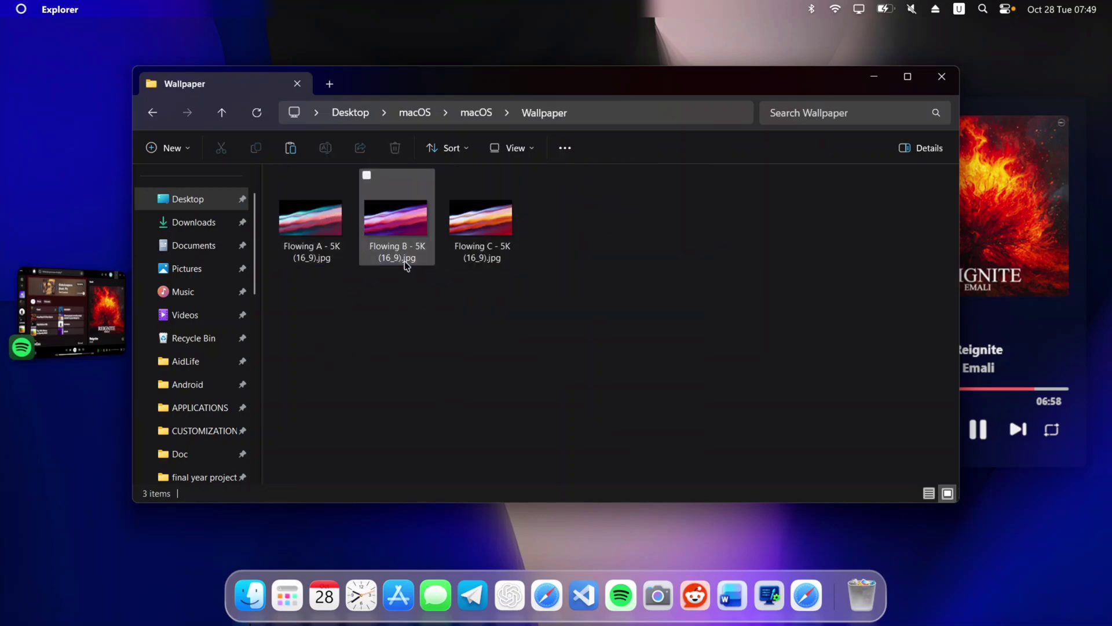
{"action": "left_click", "coordinate": [412, 233]}
{"action": "left_click", "coordinate": [624, 154]}
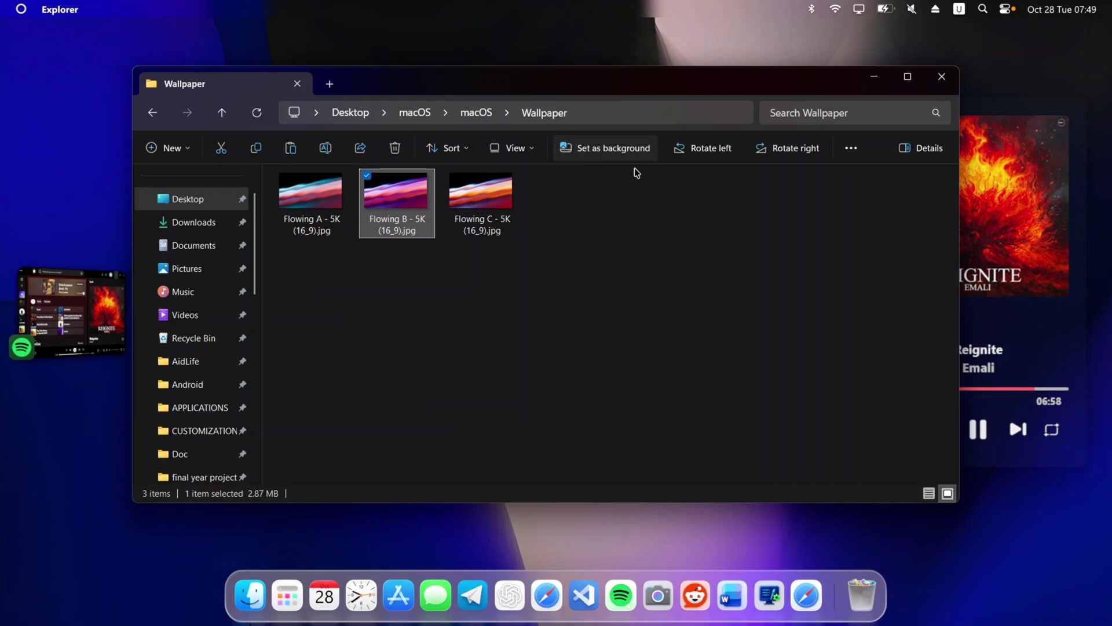
{"action": "left_click", "coordinate": [874, 76]}
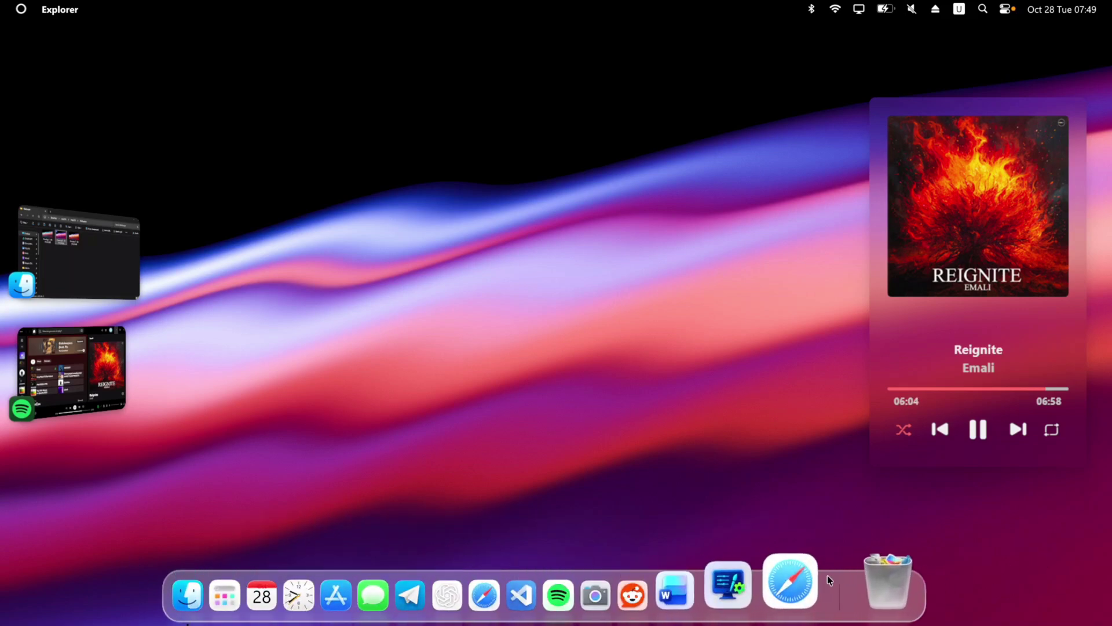
- Run the Uninstaller from the About page of MyDockFinder Preferences and confirm with OK
{"action": "right_click", "coordinate": [842, 592]}
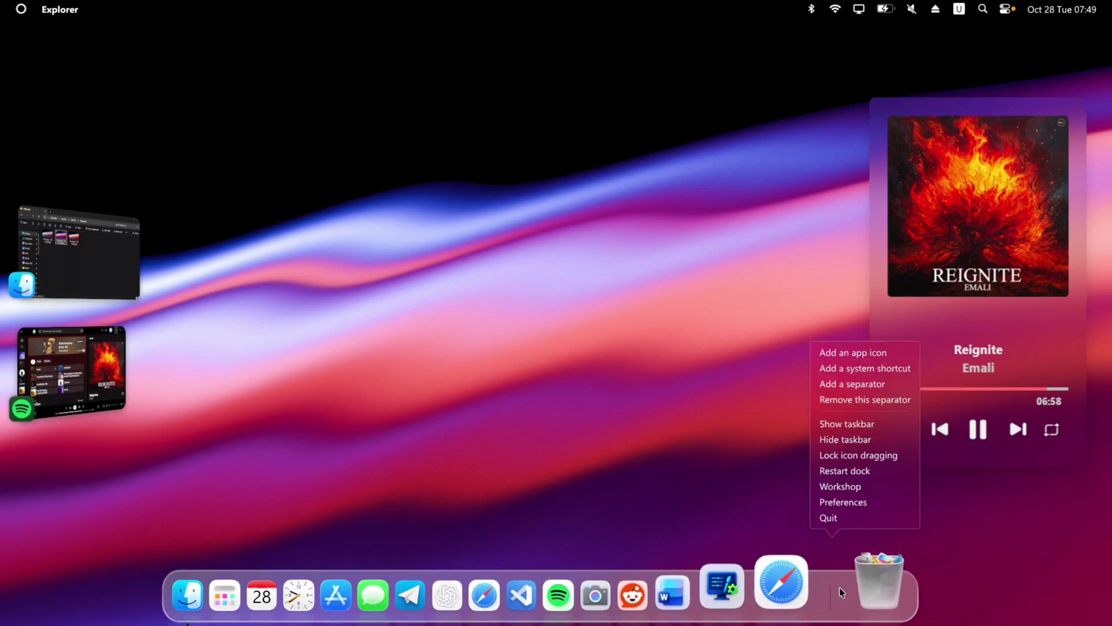
{"action": "left_click", "coordinate": [825, 501]}
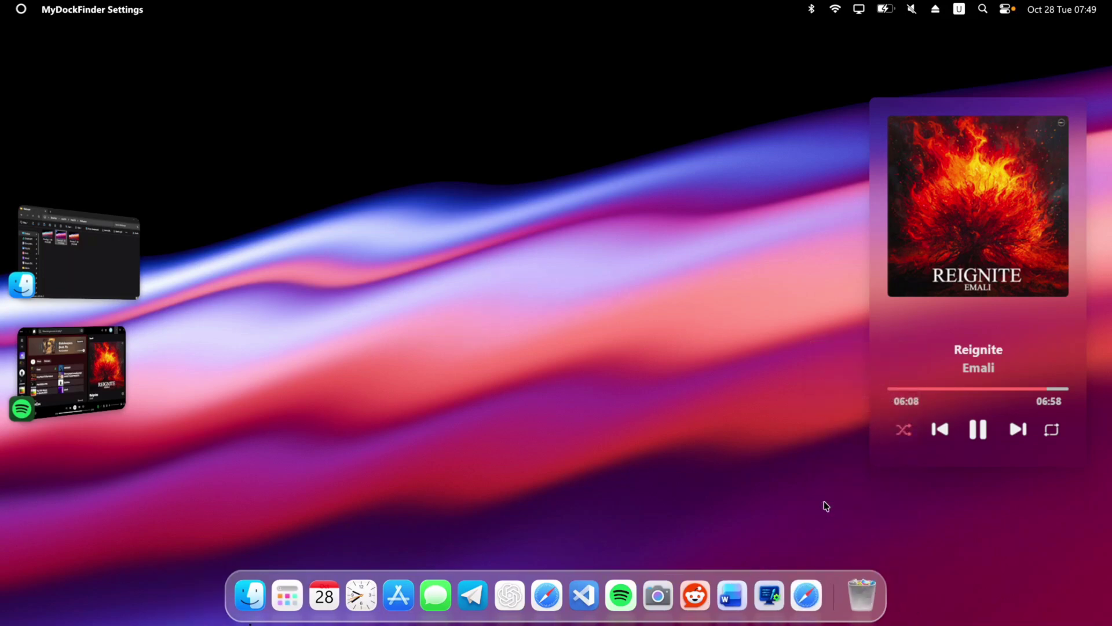
{"action": "scroll", "coordinate": [396, 301], "scroll_direction": "down", "scroll_amount": 4}
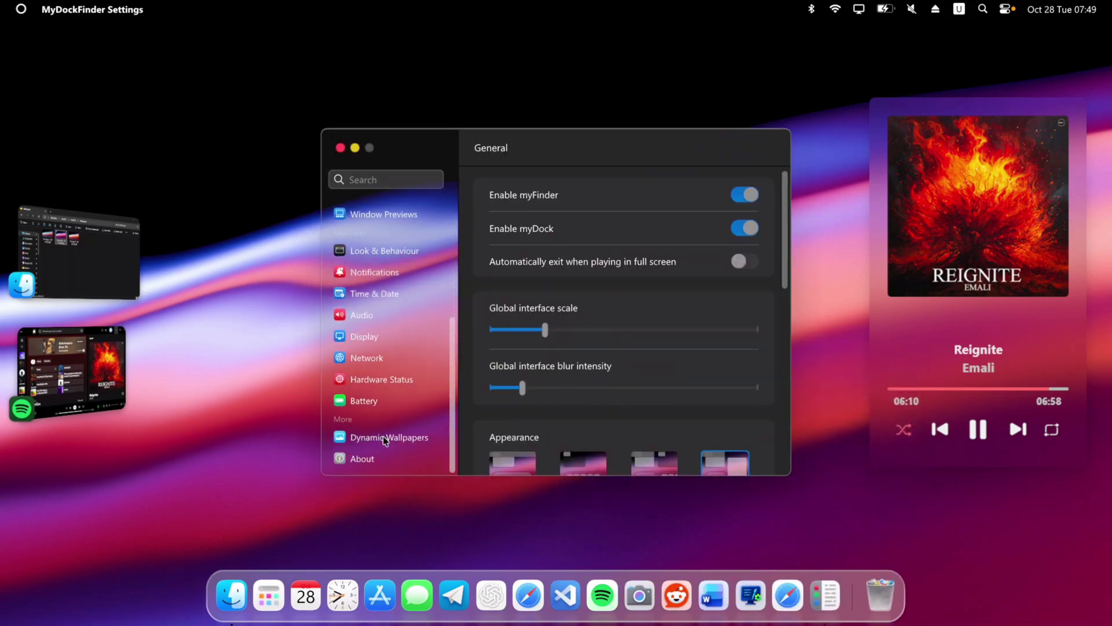
{"action": "left_click", "coordinate": [377, 459]}
{"action": "scroll", "coordinate": [649, 382], "scroll_direction": "down", "scroll_amount": 5}
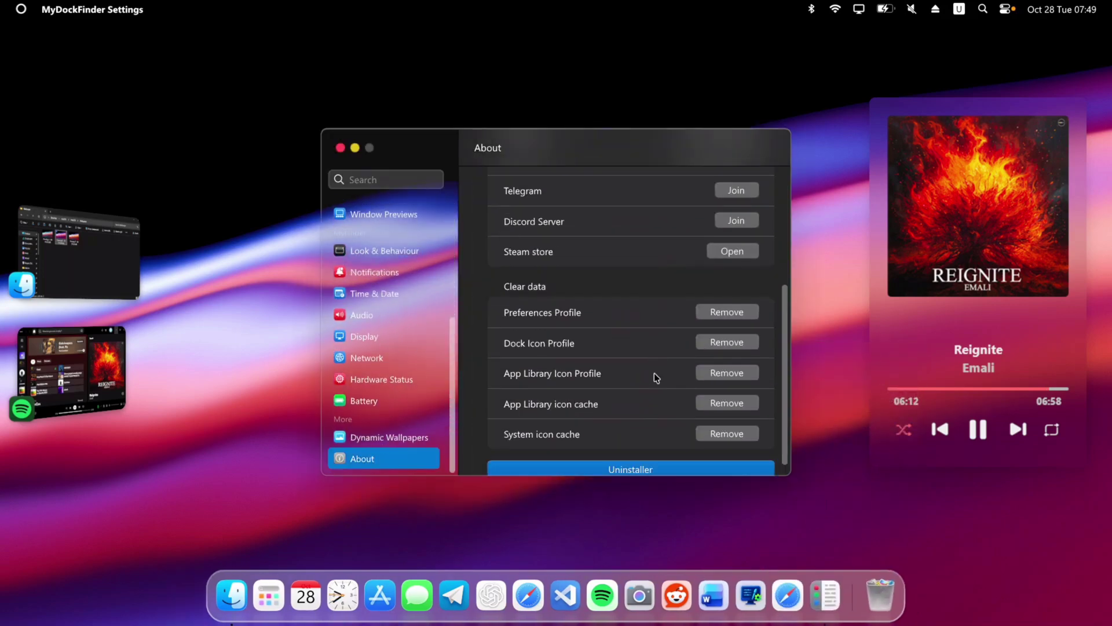
{"action": "left_click", "coordinate": [658, 460]}
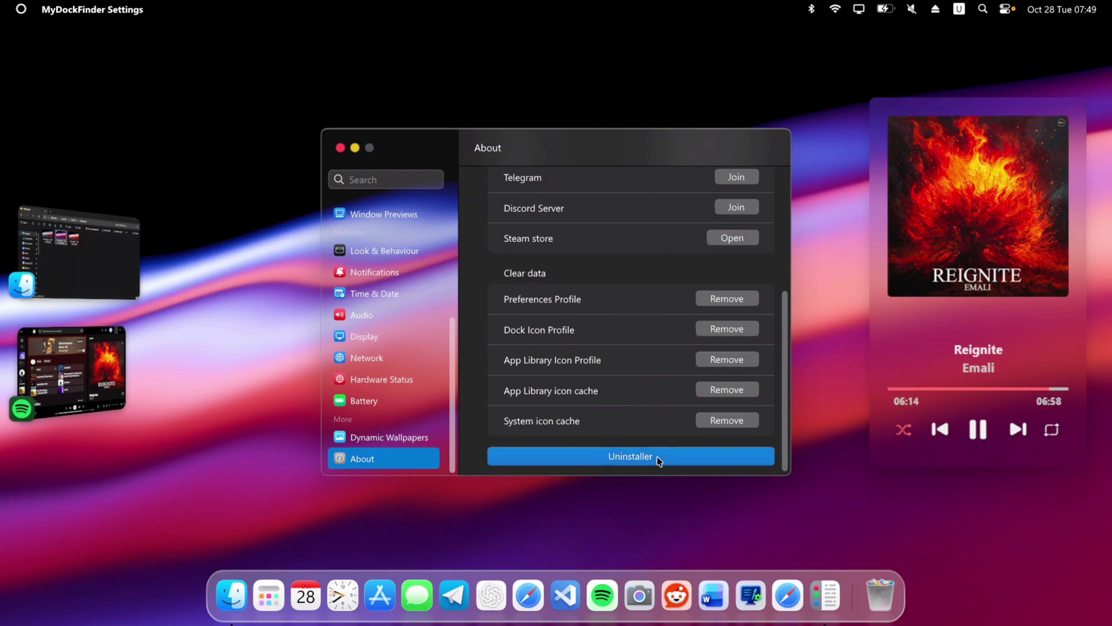
{"action": "left_click", "coordinate": [578, 346]}
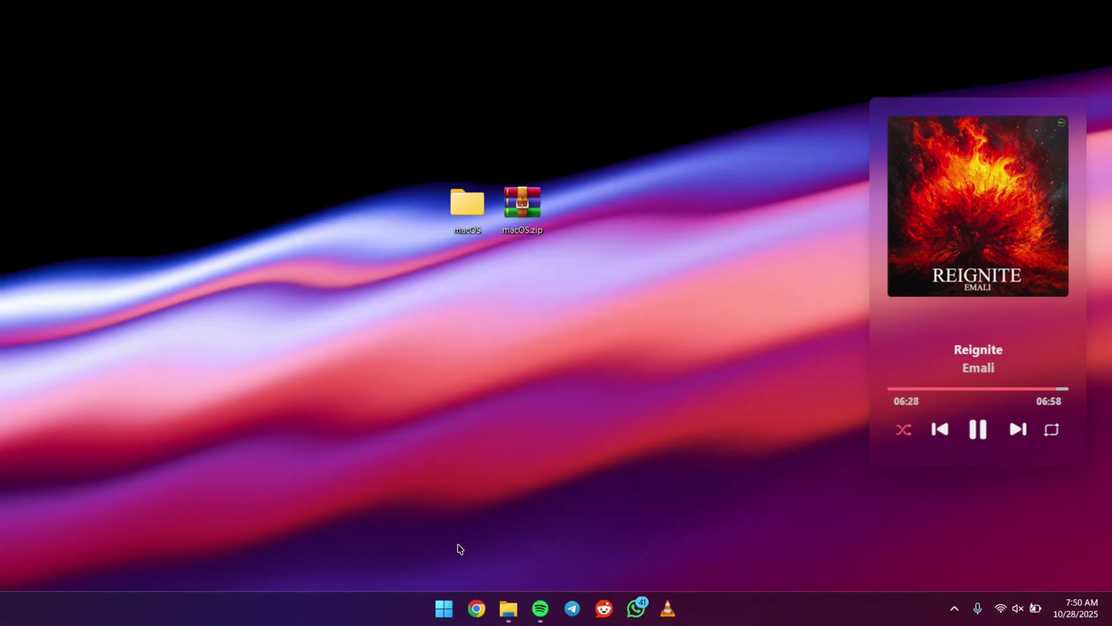
- Open Windows Settings and find Rainmeter under Apps > Installed apps
{"action": "key", "text": "super+i"}
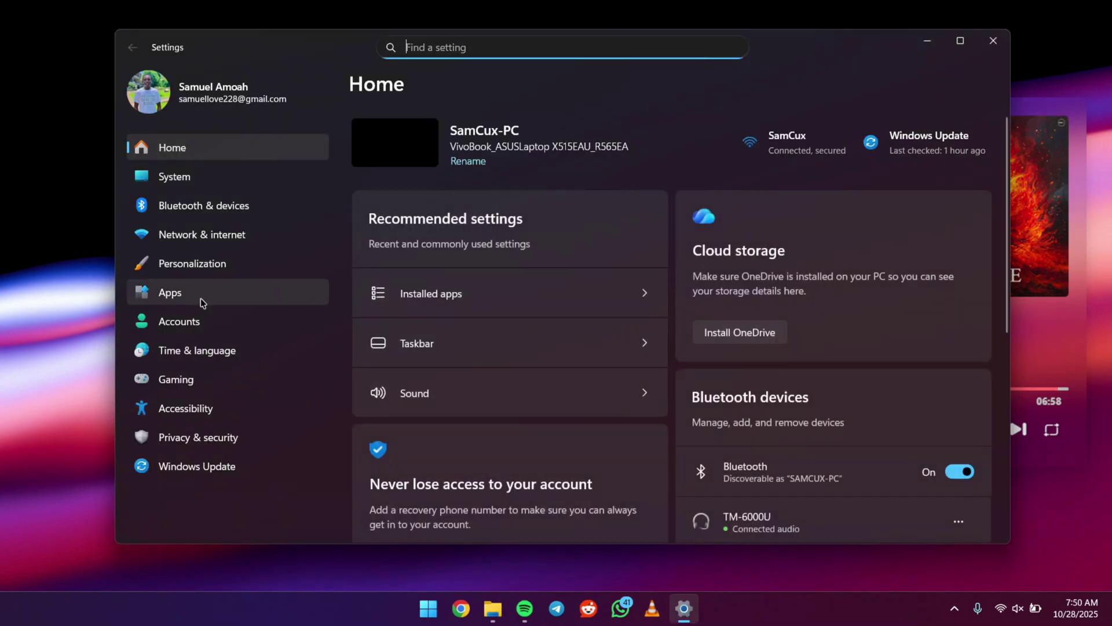
{"action": "left_click", "coordinate": [200, 298]}
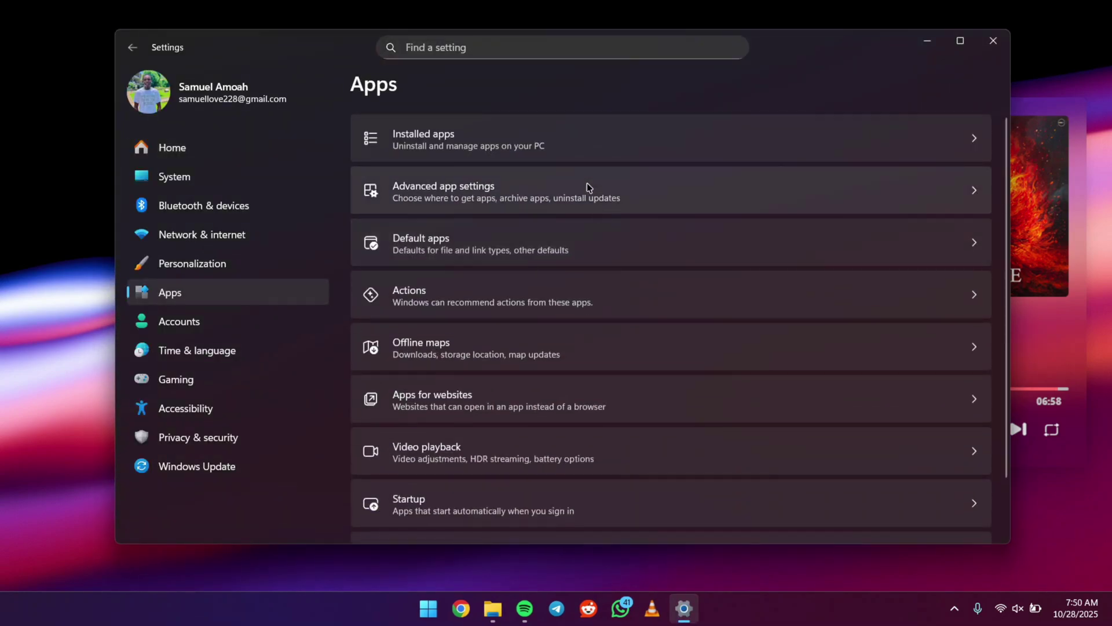
{"action": "left_click", "coordinate": [563, 139]}
{"action": "scroll", "coordinate": [656, 286], "scroll_direction": "down", "scroll_amount": 5}
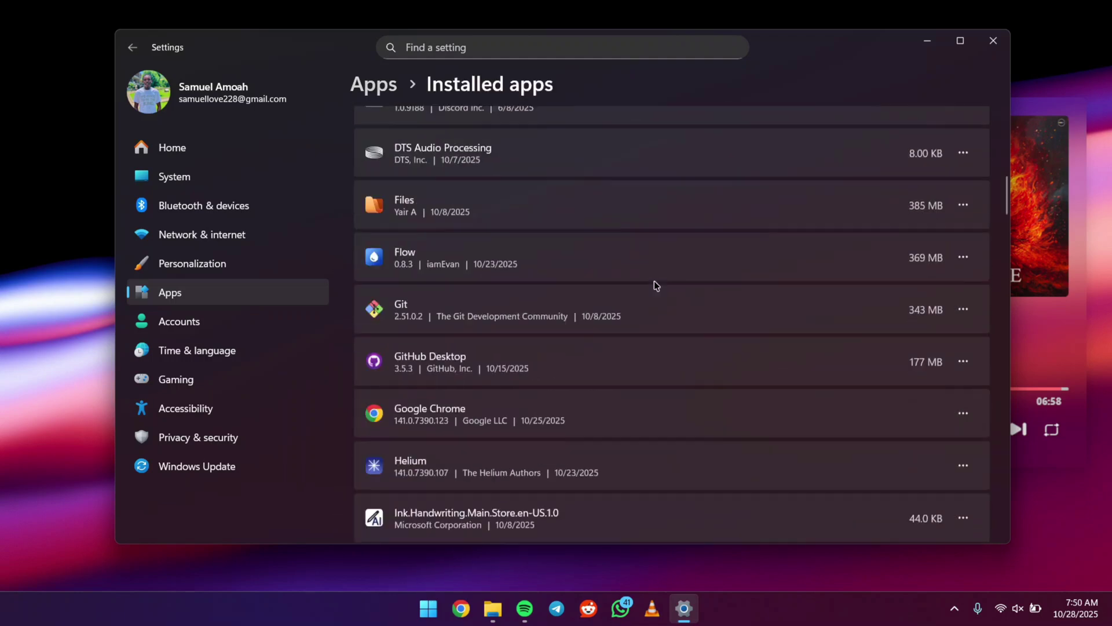
{"action": "scroll", "coordinate": [656, 285], "scroll_direction": "down", "scroll_amount": 20}
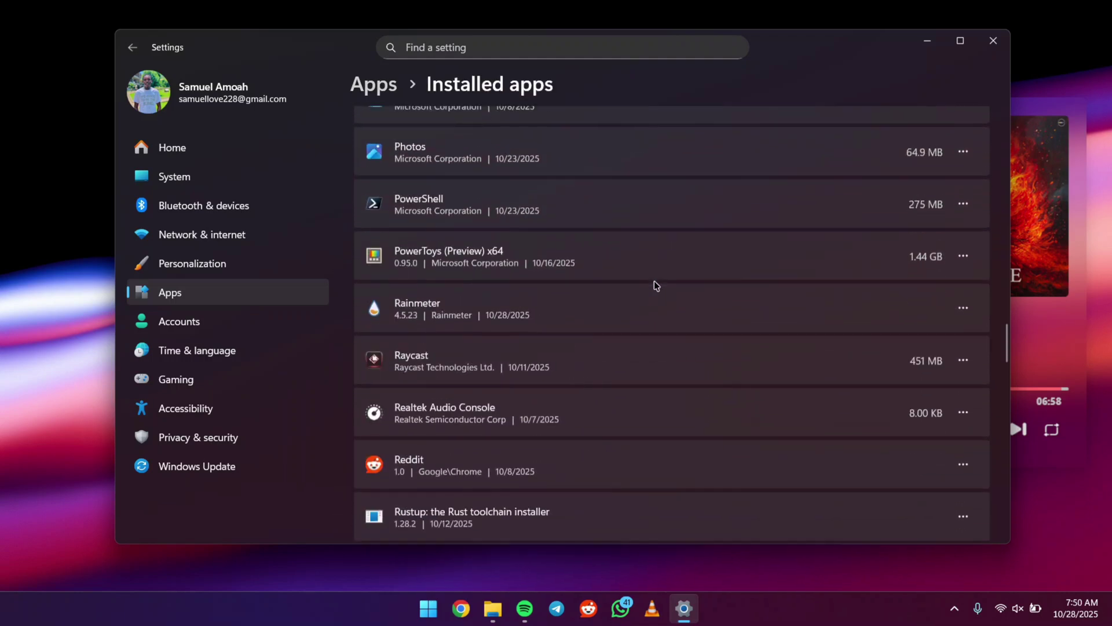
- Uninstall Rainmeter completely, including its personal settings, then close Settings
{"action": "left_click", "coordinate": [963, 266]}
{"action": "left_click", "coordinate": [844, 315]}
{"action": "left_click", "coordinate": [931, 342]}
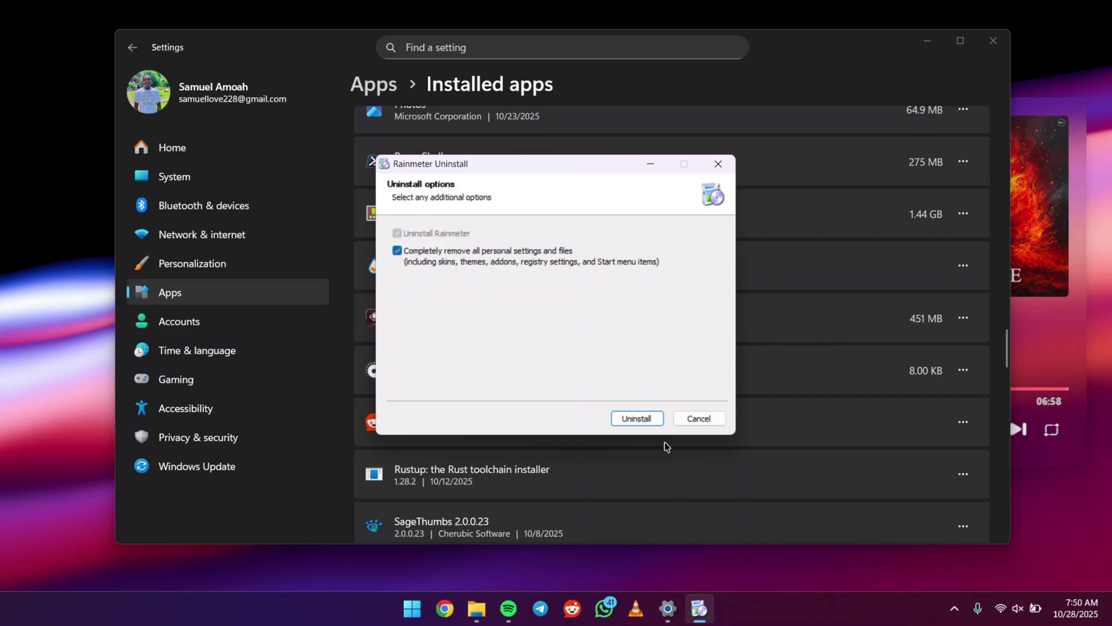
{"action": "left_click", "coordinate": [657, 414]}
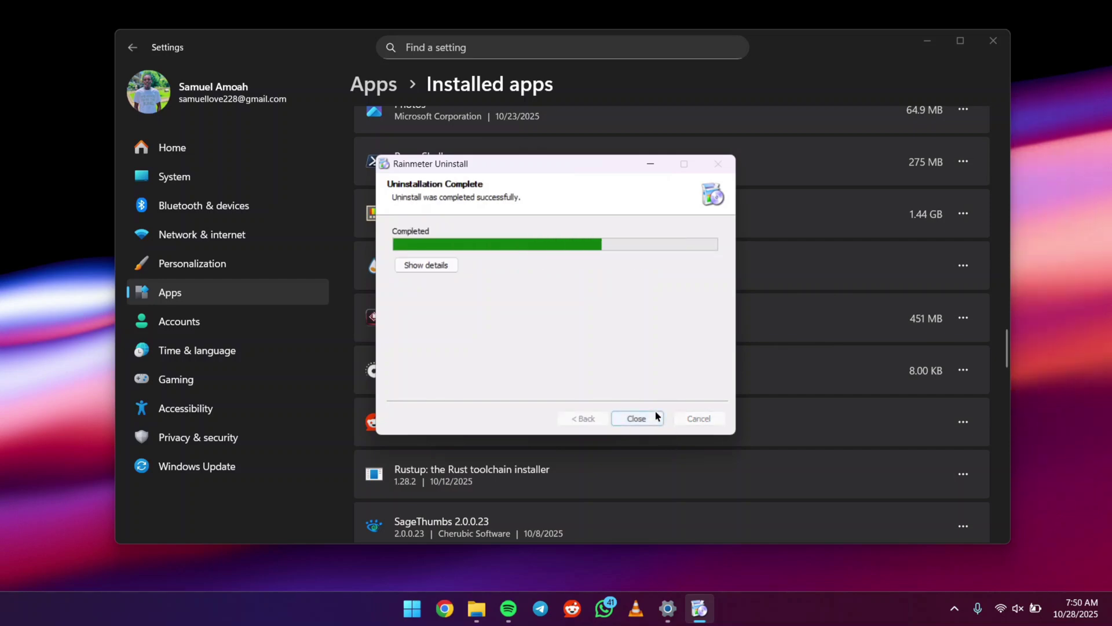
{"action": "left_click", "coordinate": [637, 419]}
{"action": "left_click", "coordinate": [993, 40]}
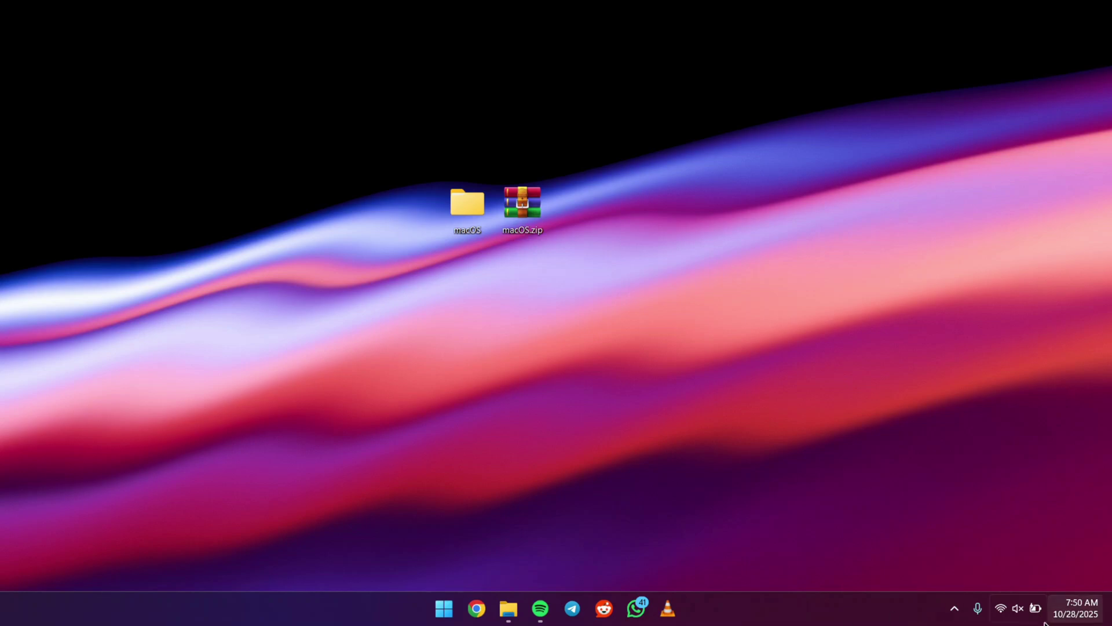
{"action": "left_click", "coordinate": [444, 608]}
{"action": "scroll", "coordinate": [558, 310], "scroll_direction": "down", "scroll_amount": 5}
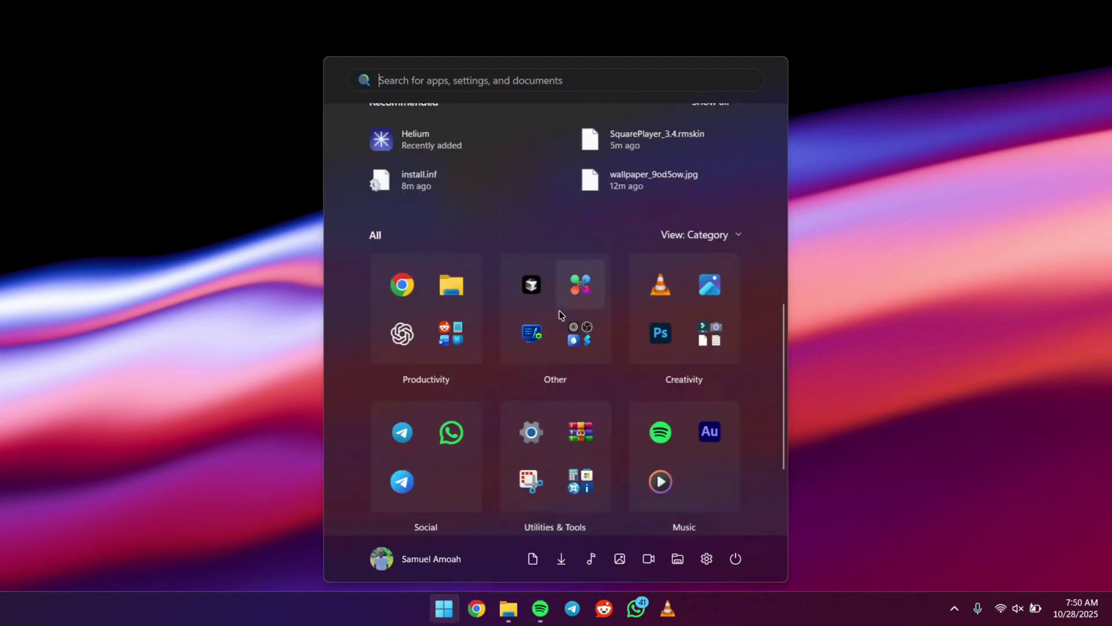
{"action": "scroll", "coordinate": [559, 311], "scroll_direction": "up", "scroll_amount": 5}
{"action": "left_click", "coordinate": [835, 226]}
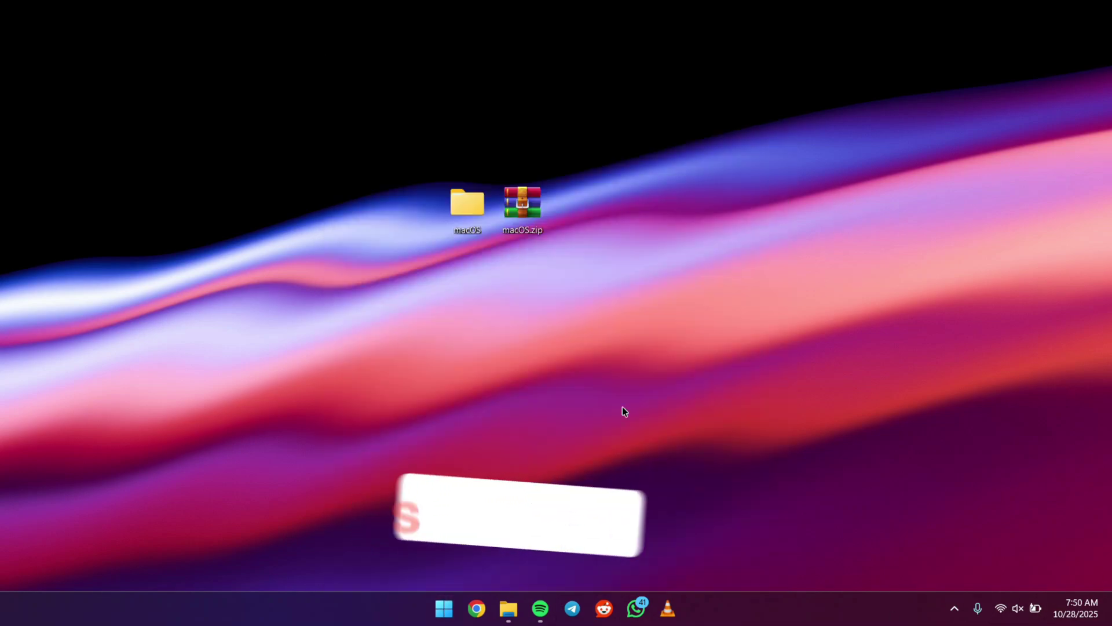
{"action": "left_click_drag", "start_coordinate": [755, 134], "coordinate": [255, 330]}
{"action": "left_click", "coordinate": [775, 192]}
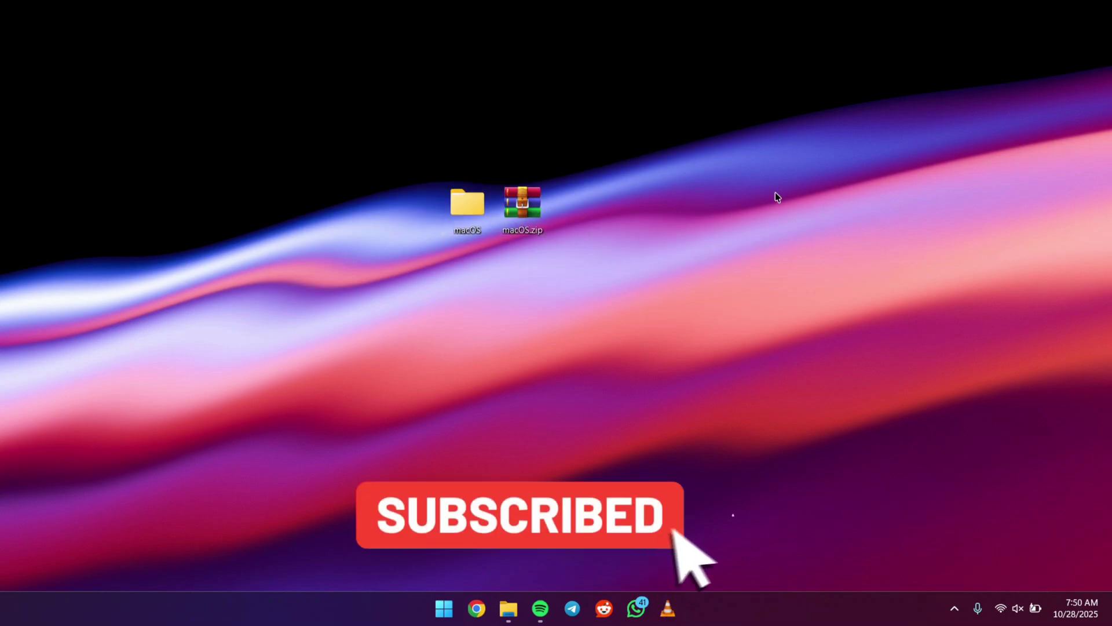